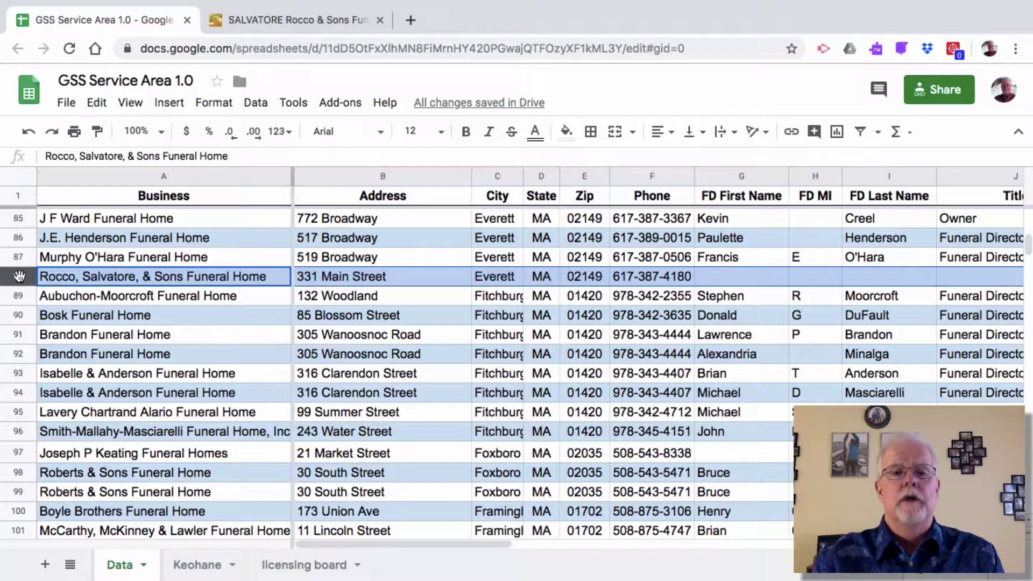
Review the spreadsheet's columns, checking the Fitchburg city cell C92.
scroll(470, 340, up, 1)
scroll(470, 340, down, 2)
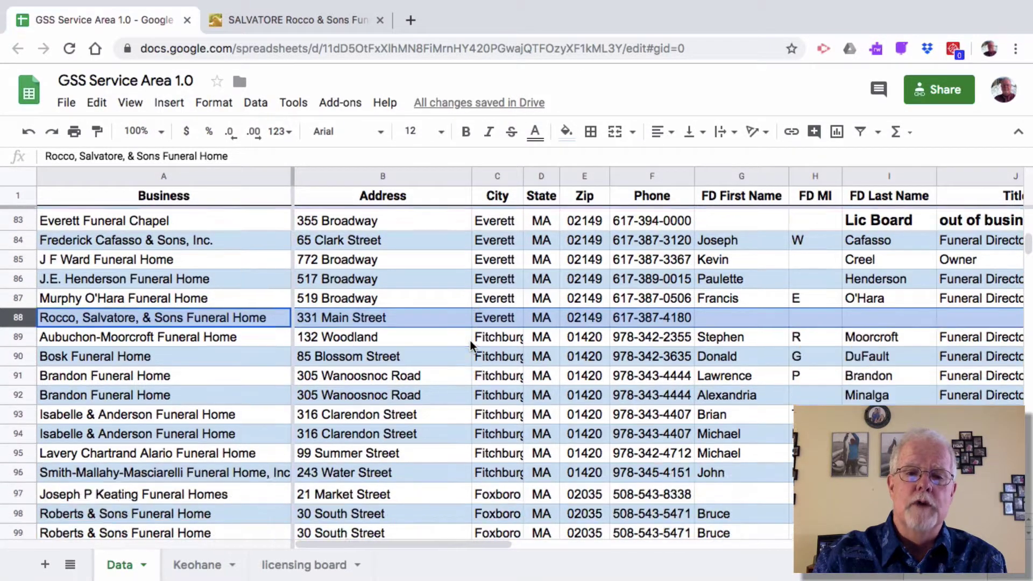
scroll(471, 337, right, 3)
scroll(473, 334, right, 3)
scroll(473, 334, left, 6)
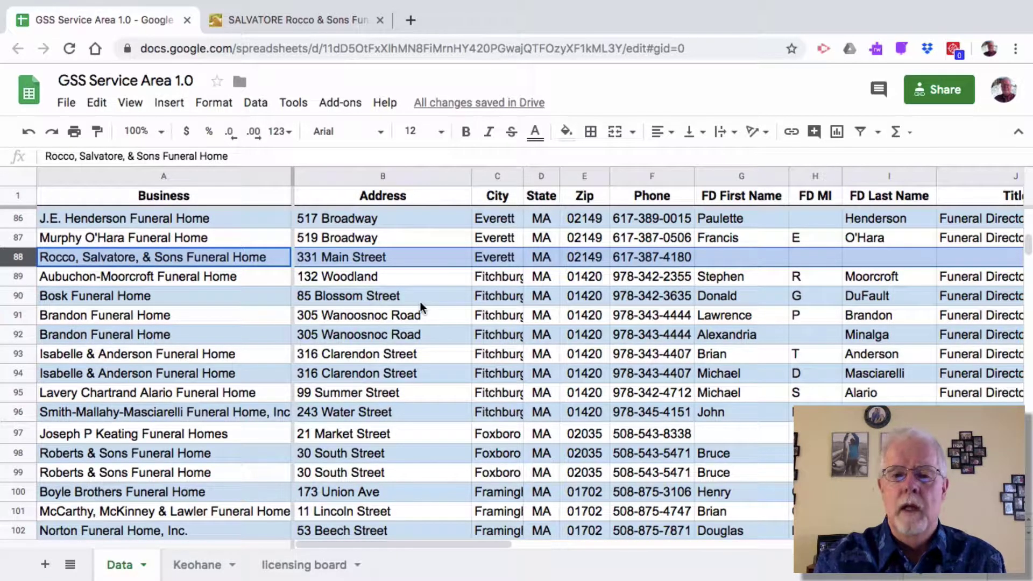
scroll(420, 301, right, 3)
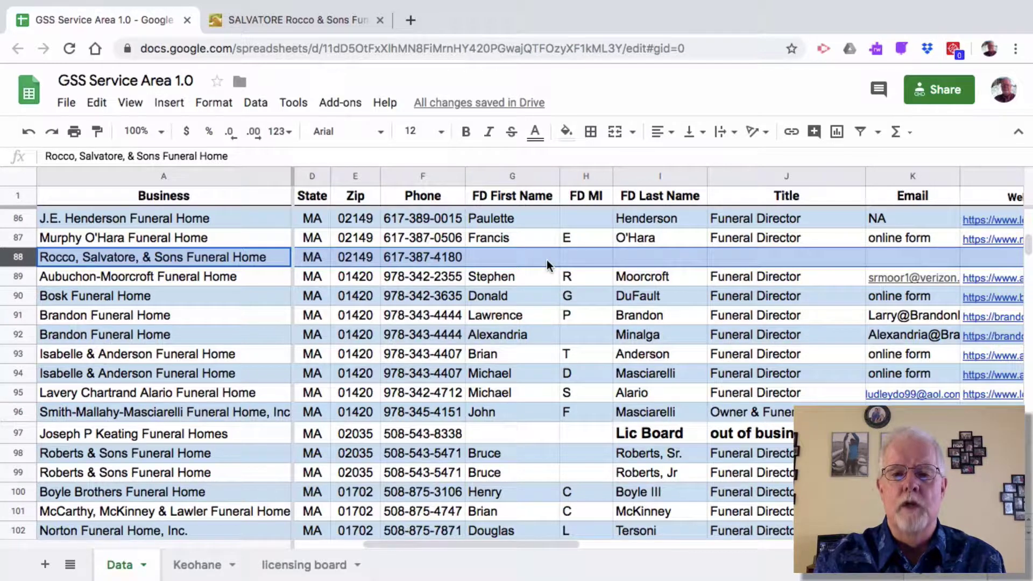
scroll(546, 259, right, 3)
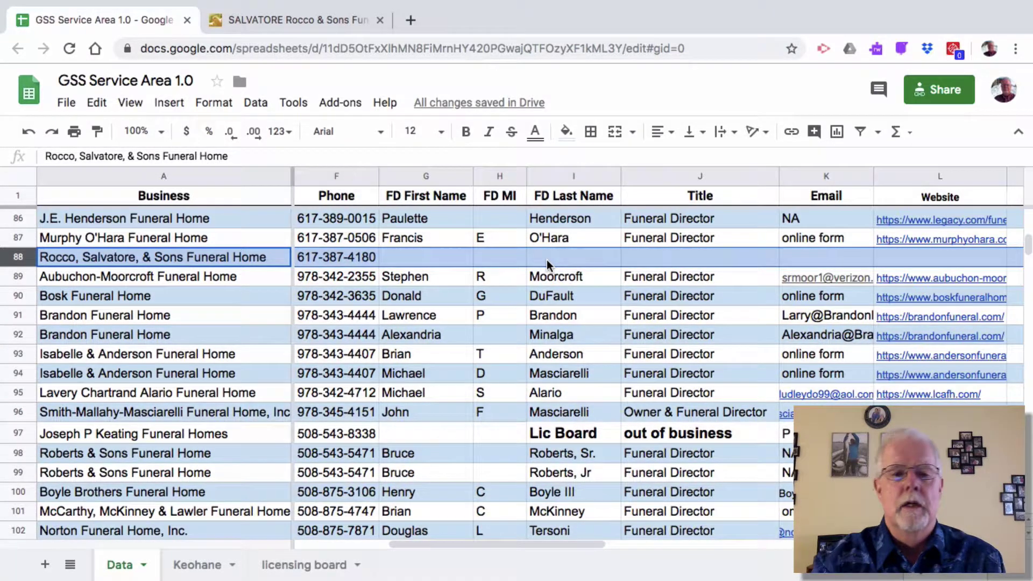
scroll(546, 260, left, 4)
click(475, 334)
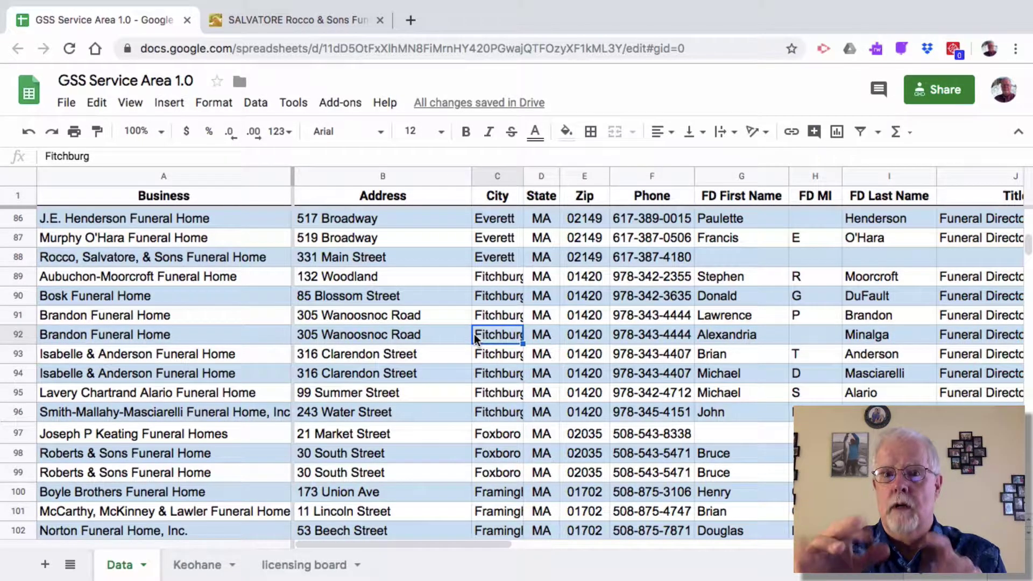
Copy the Rocco, Salvatore, & Sons name and address from A88:E88, then start a new browser tab.
click(175, 254)
drag(176, 257, 582, 259)
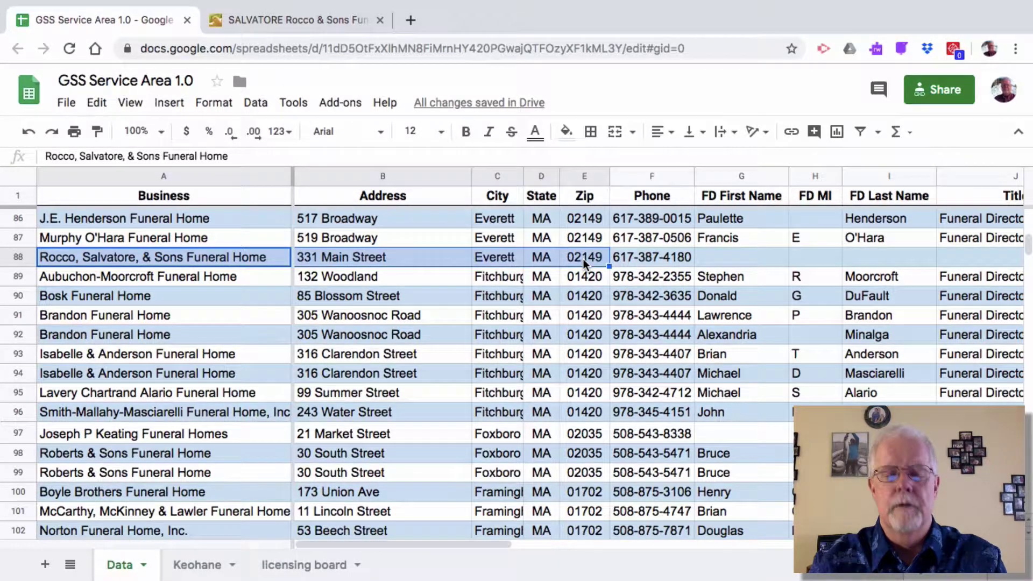
key(ctrl+c)
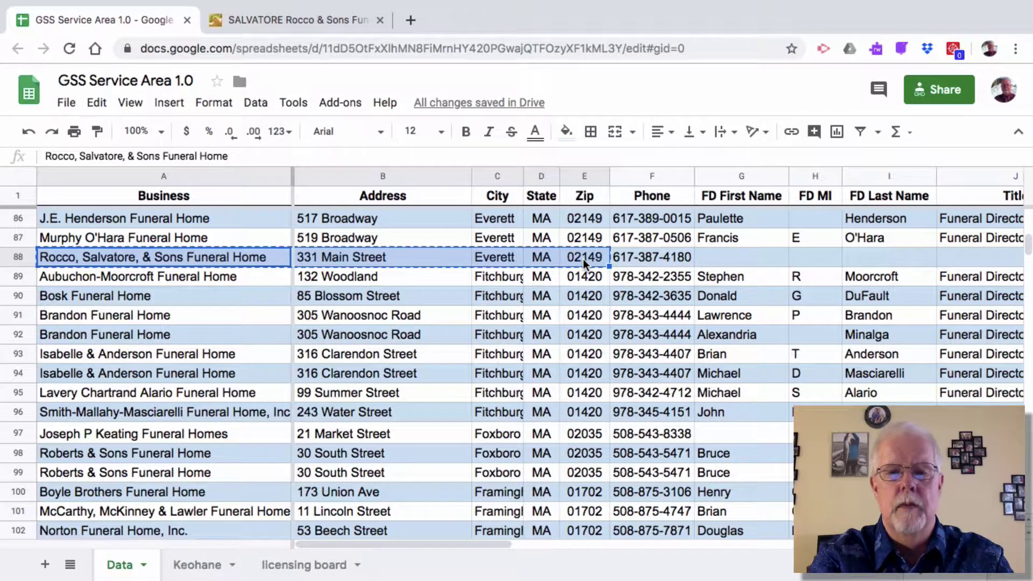
click(410, 20)
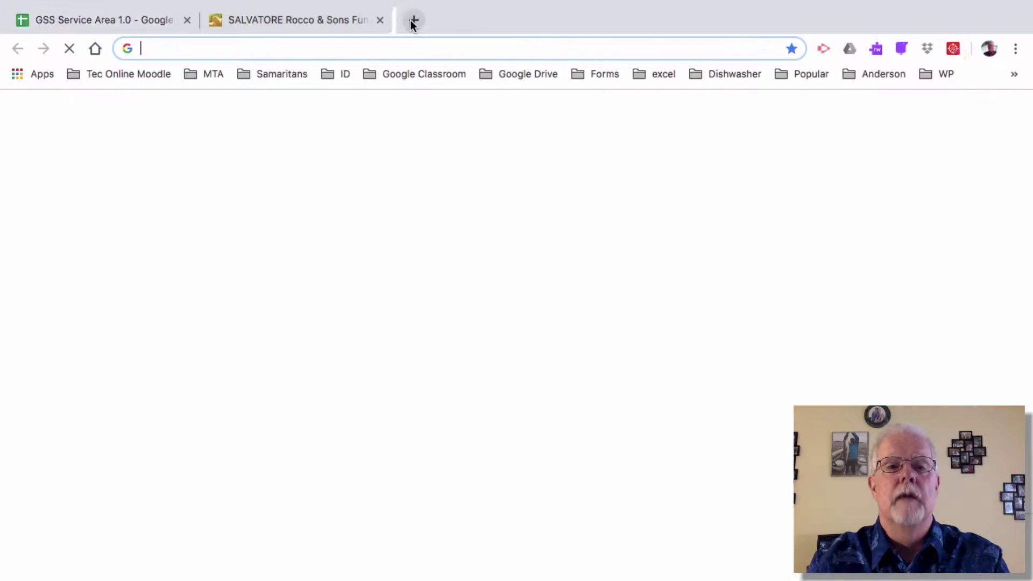
Close the old funeral home tab and search Google for the pasted name and Everett address.
click(381, 20)
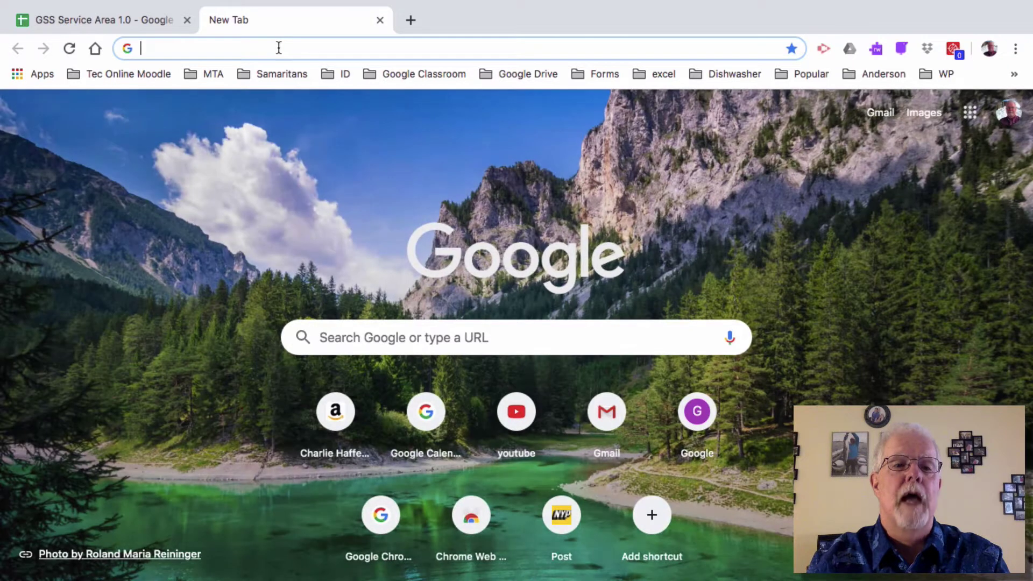
key(super+v)
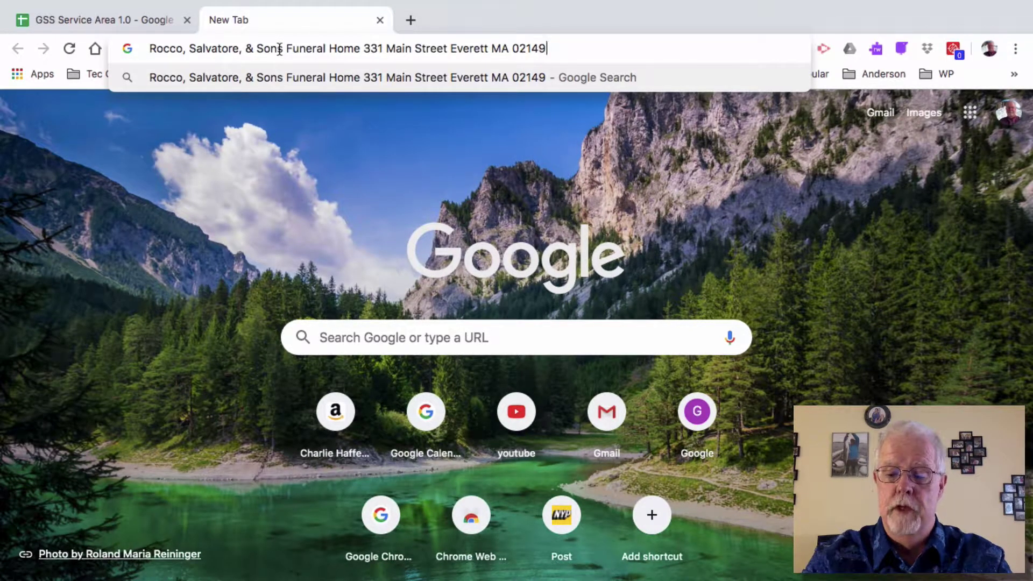
key(Return)
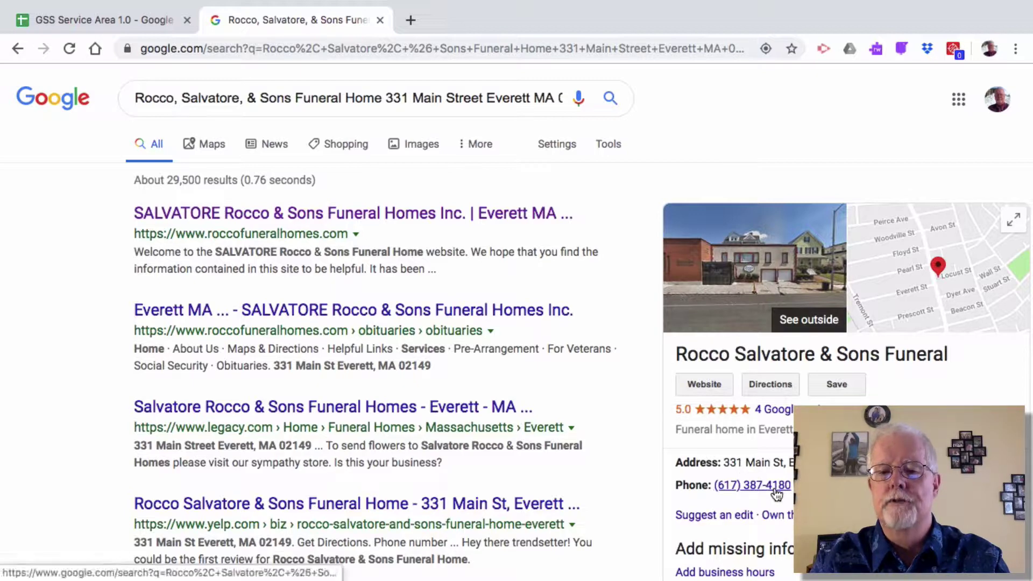
Open roccofuneralhomes.com from the knowledge panel's Website link after checking the spreadsheet row.
click(105, 19)
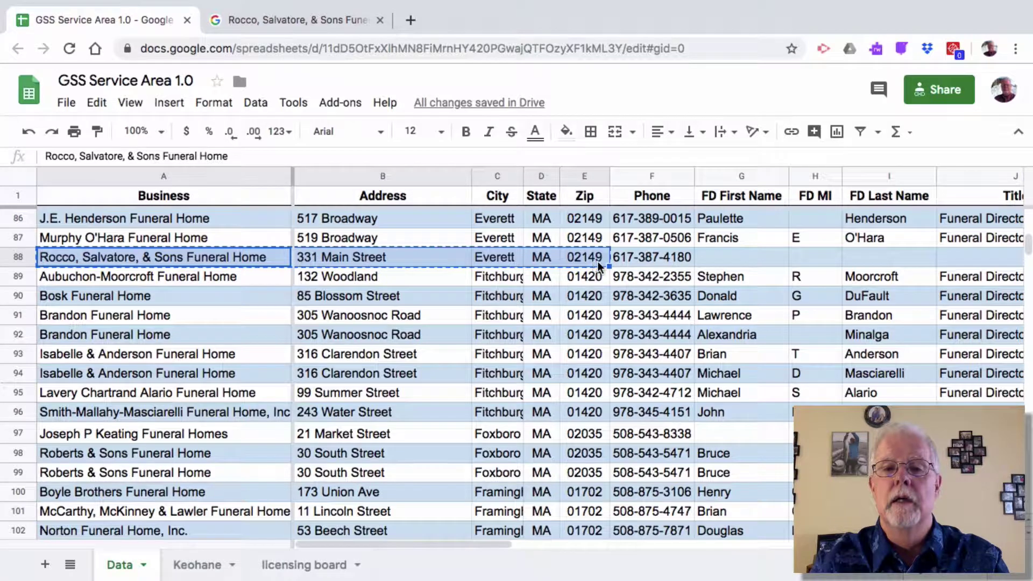
click(332, 18)
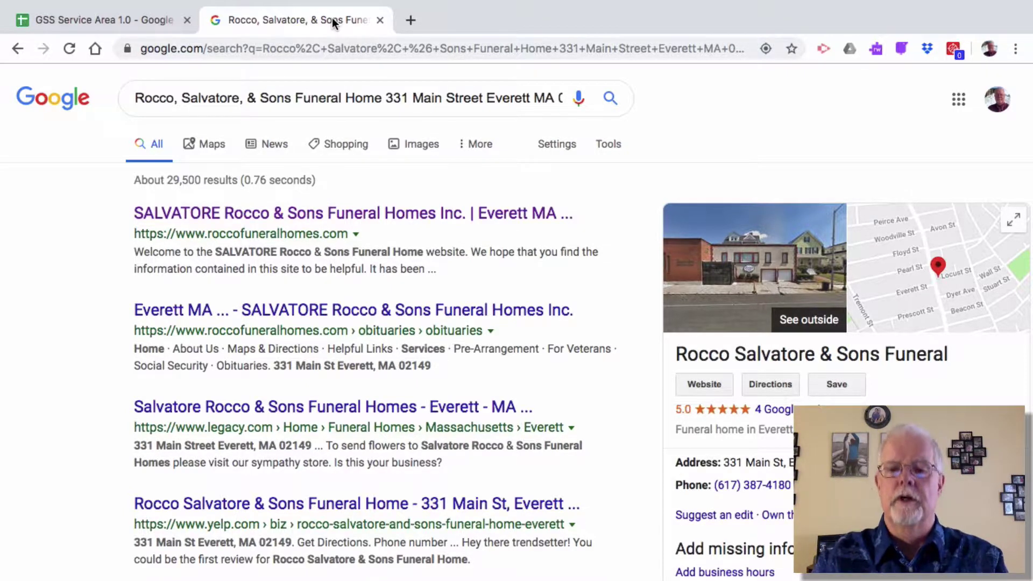
click(705, 385)
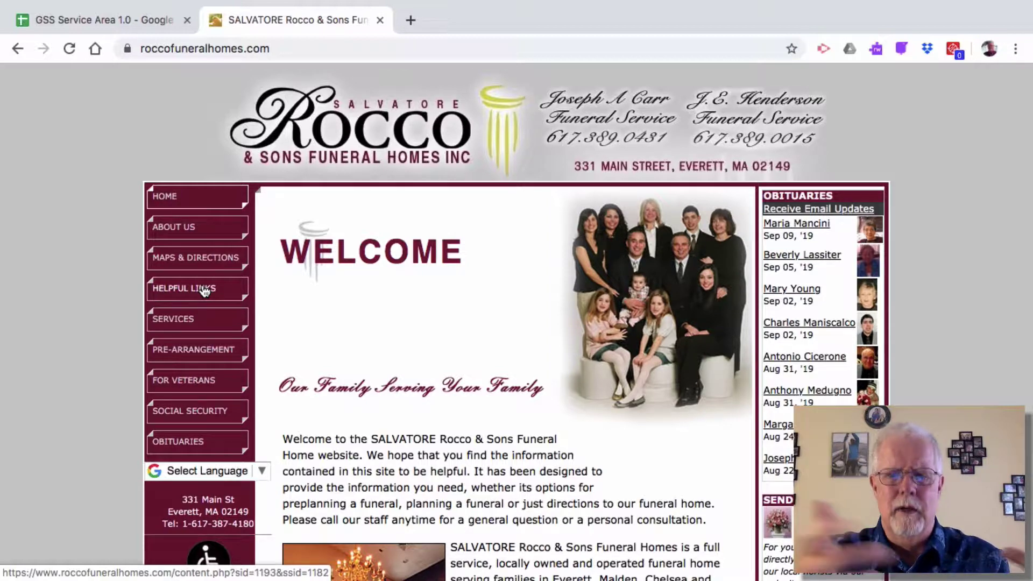
Check the Helpful Links page and its Good Grief Program, then select the Helpful Links URL.
click(204, 291)
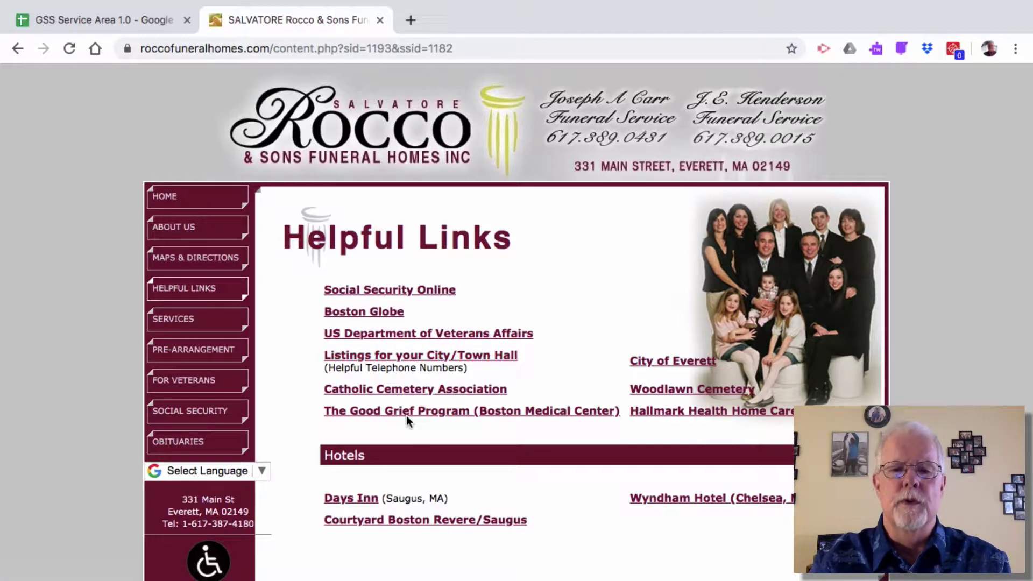
click(421, 411)
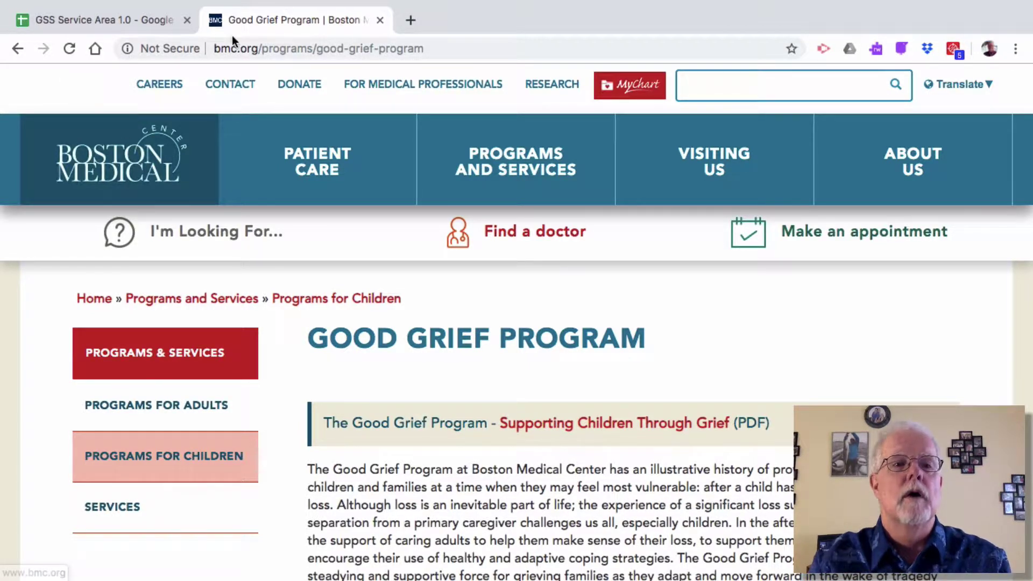
click(18, 49)
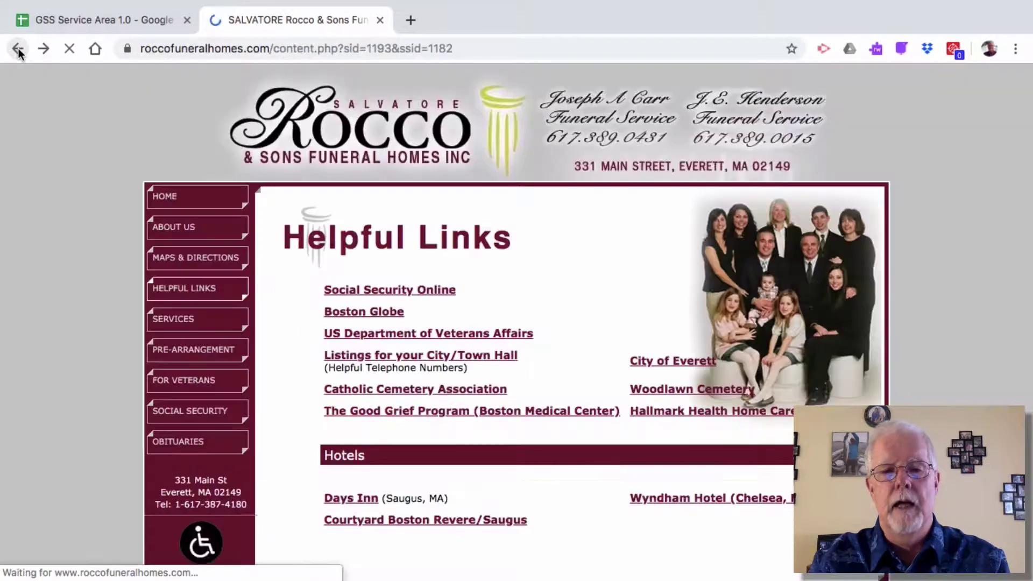
double_click(218, 49)
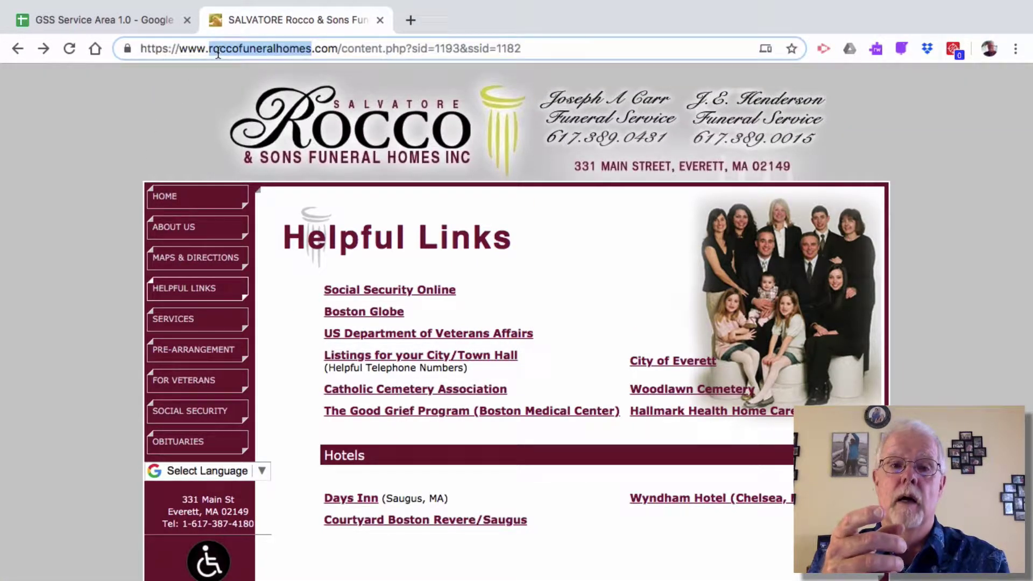
triple_click(218, 49)
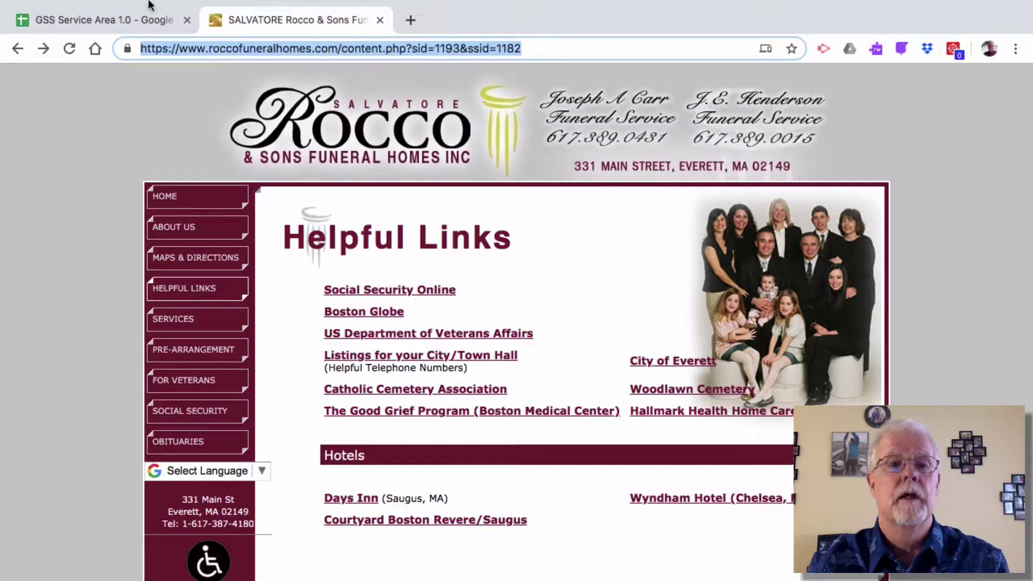
click(83, 20)
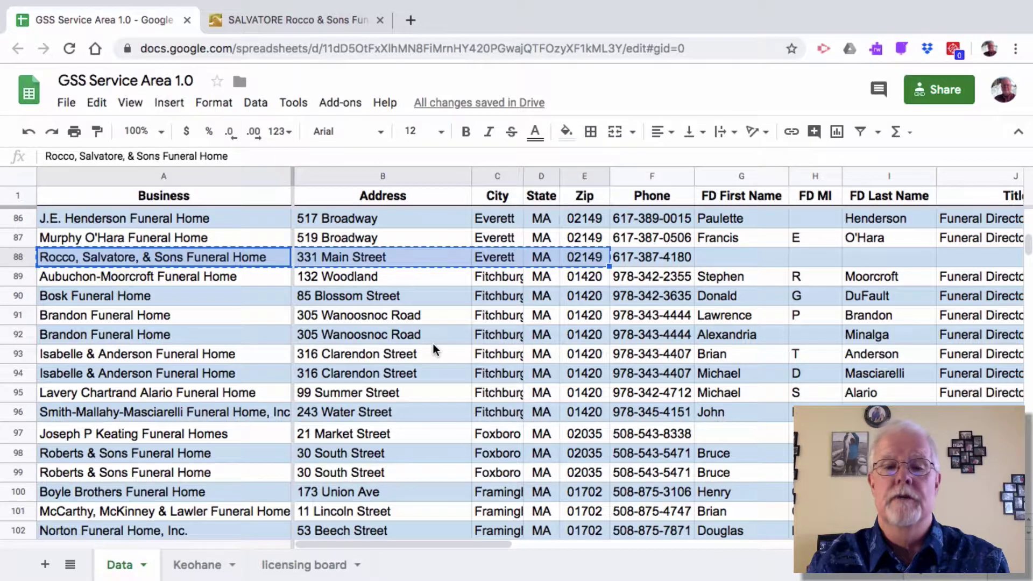
Paste the Helpful Links address into the Website cell L88.
scroll(434, 344, right, 5)
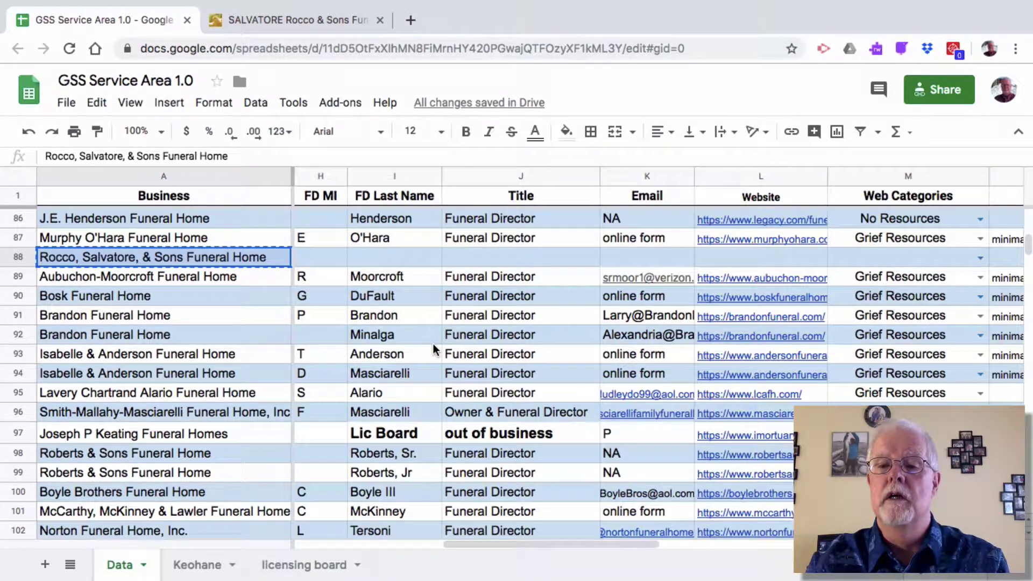
click(739, 256)
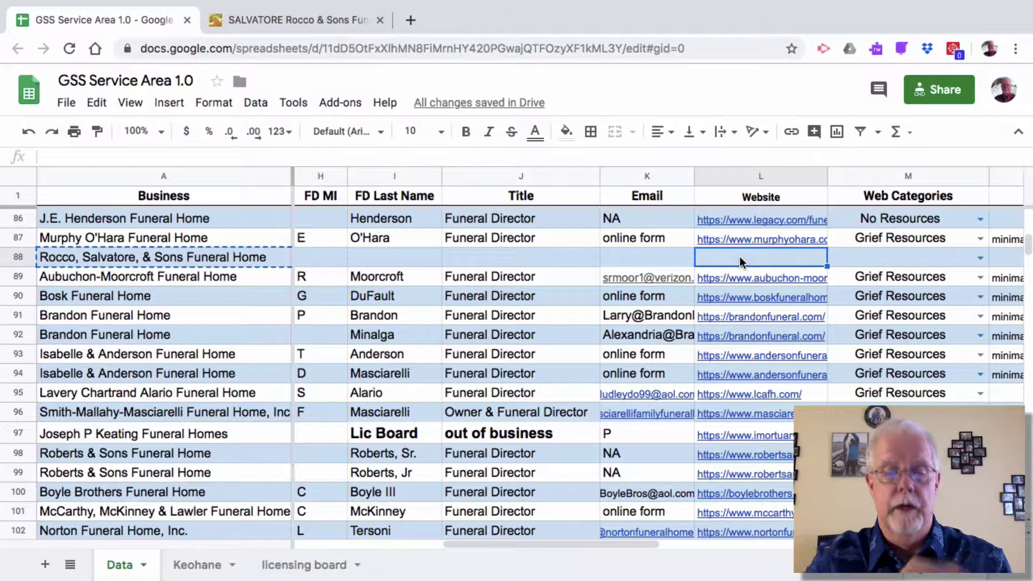
key(ctrl+v)
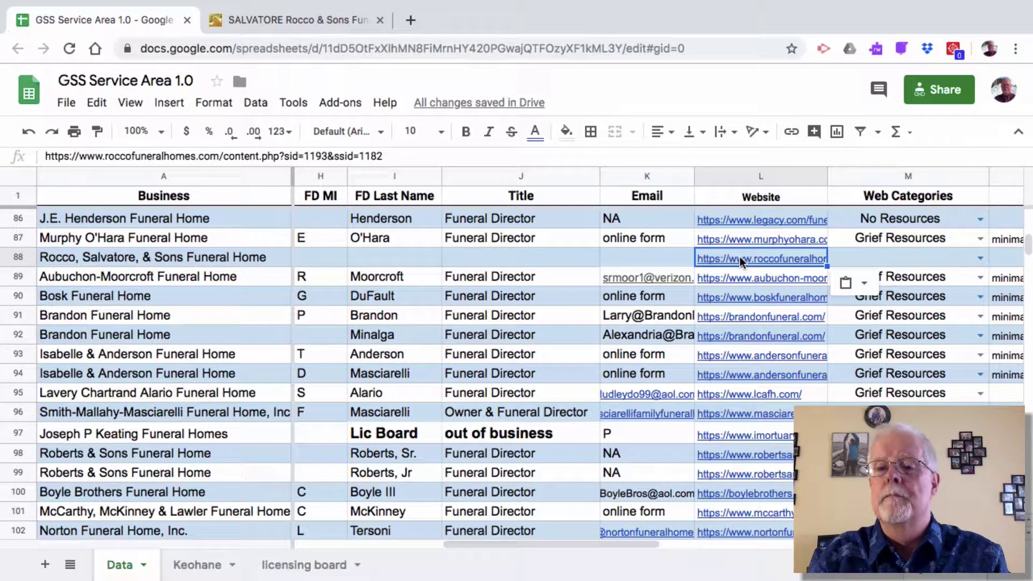
Set M88's category to Grief Resources and note 'minimal grief resources' in N88.
click(979, 259)
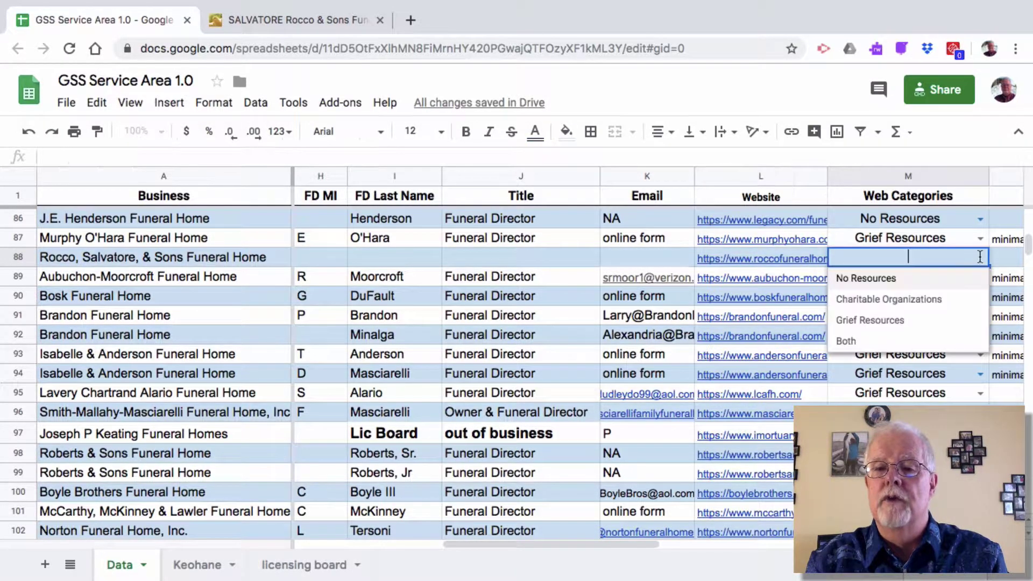
click(877, 320)
scroll(877, 316, right, 2)
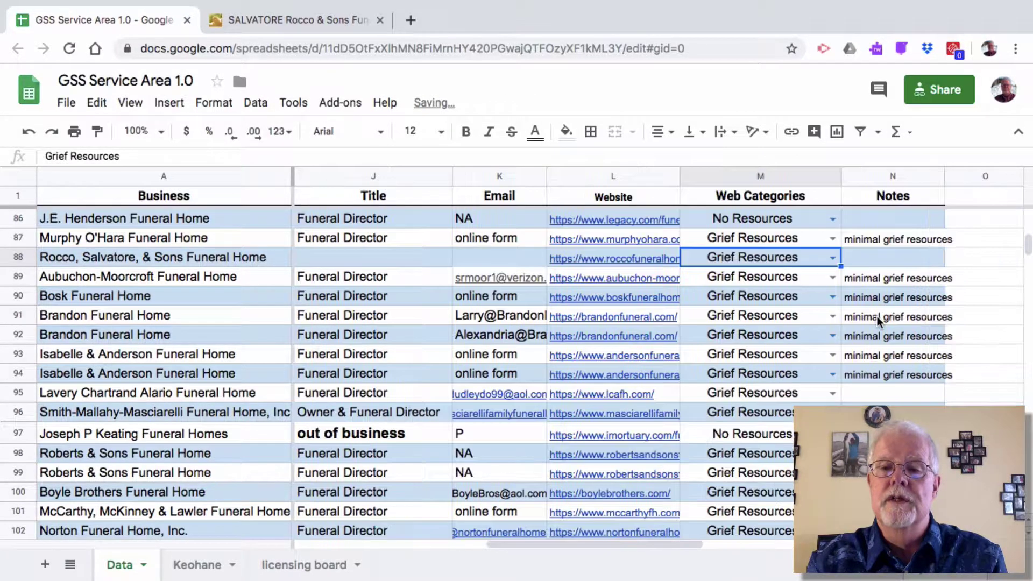
click(883, 258)
text(minimal grief resources)
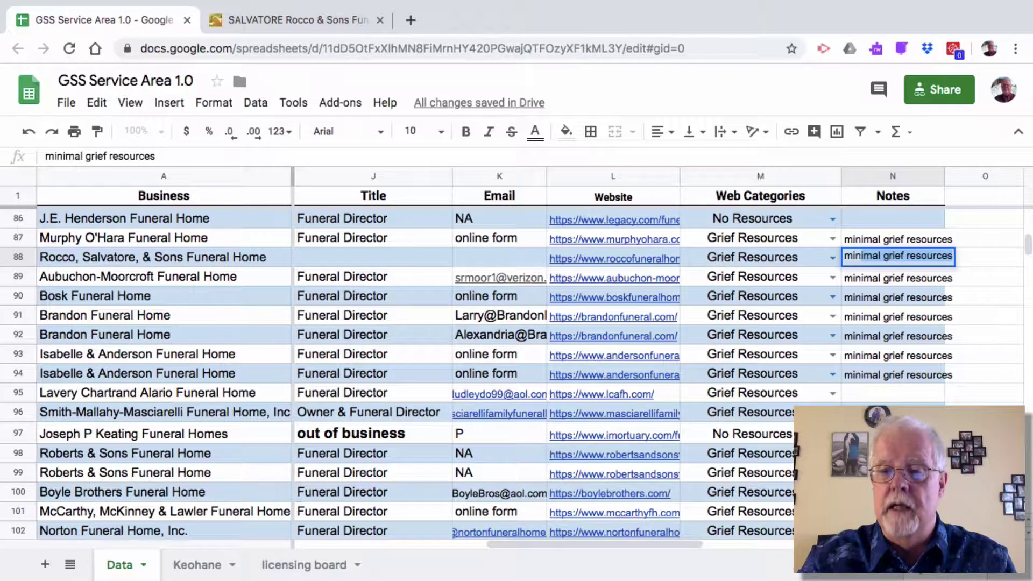
key(Return)
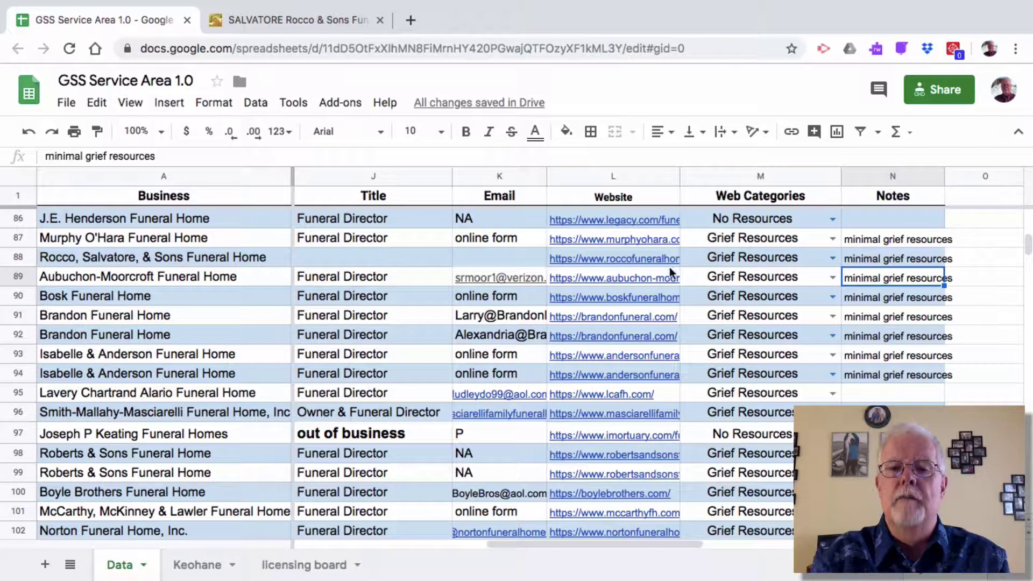
scroll(670, 267, left, 5)
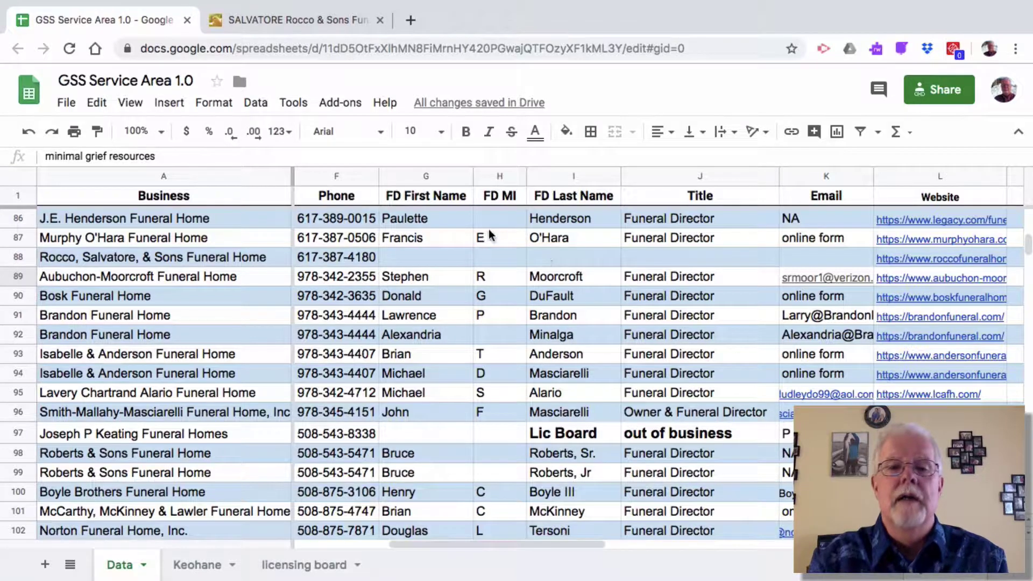
Point out the FD First Name through Title columns, using Hutchins as an example last name.
click(447, 199)
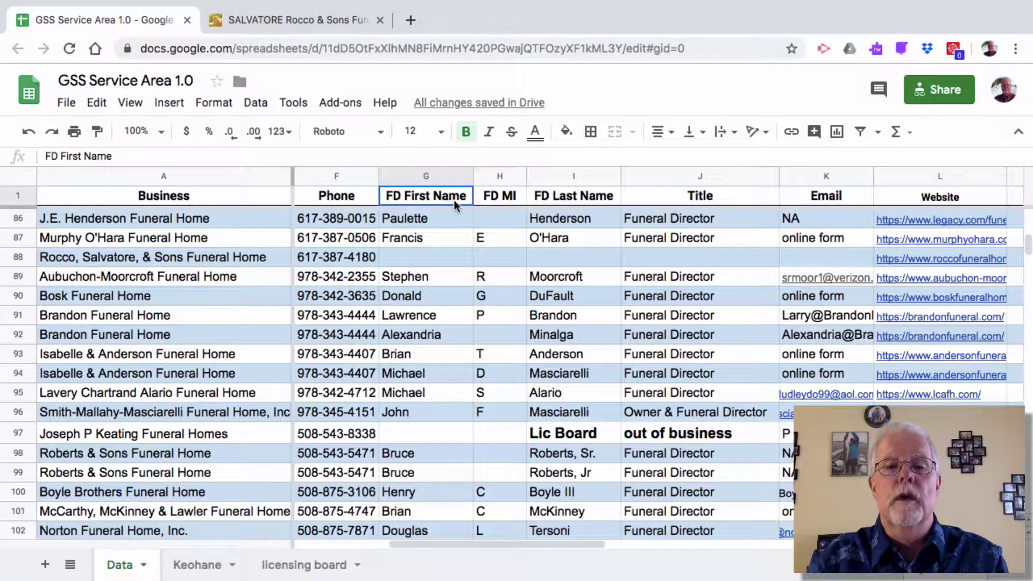
scroll(689, 202, up, 20)
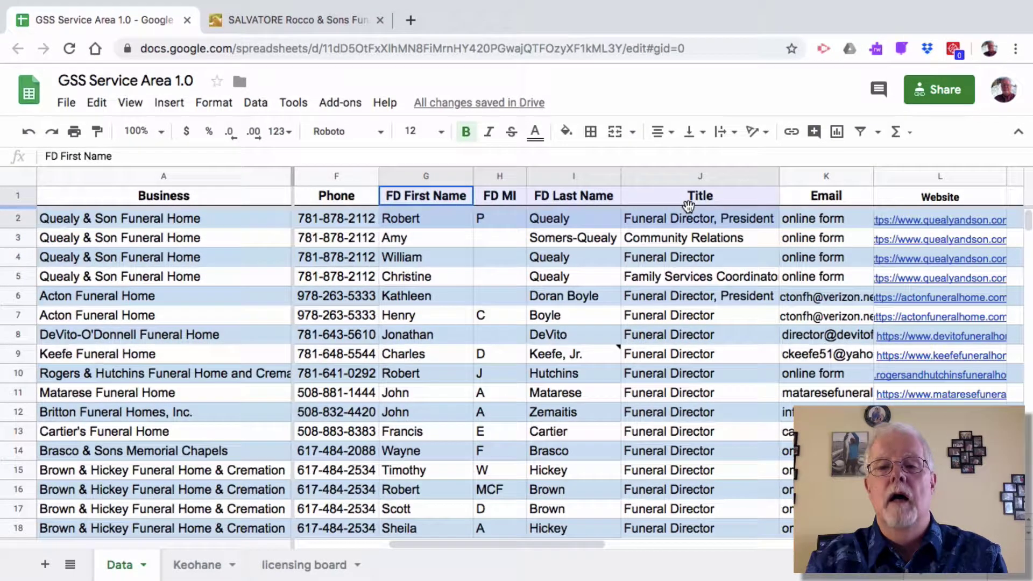
shift+click(689, 198)
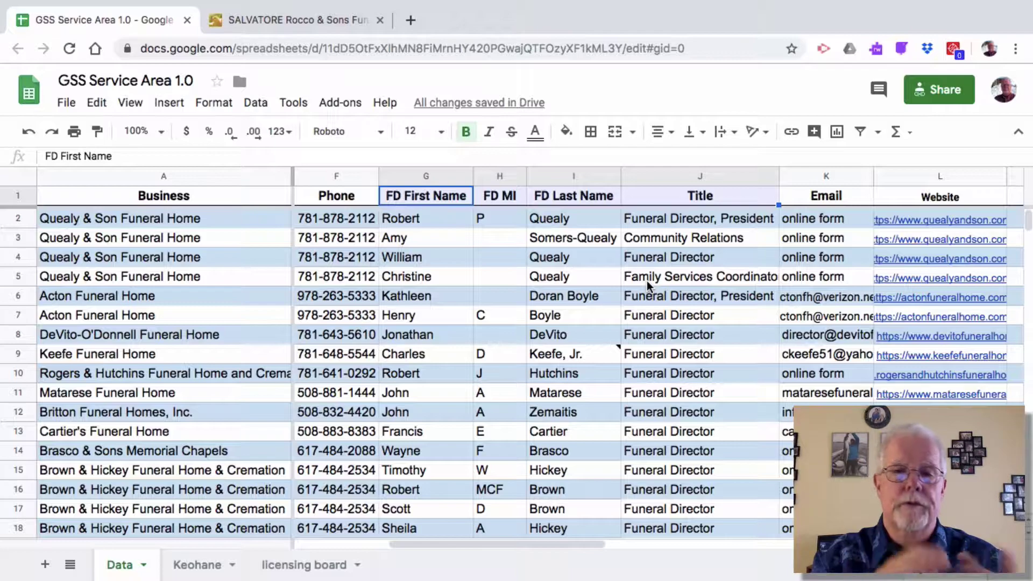
click(585, 374)
Select row 88 and bring up the Rocco funeral home's Helpful Links page.
scroll(585, 374, down, 14)
scroll(585, 374, down, 13)
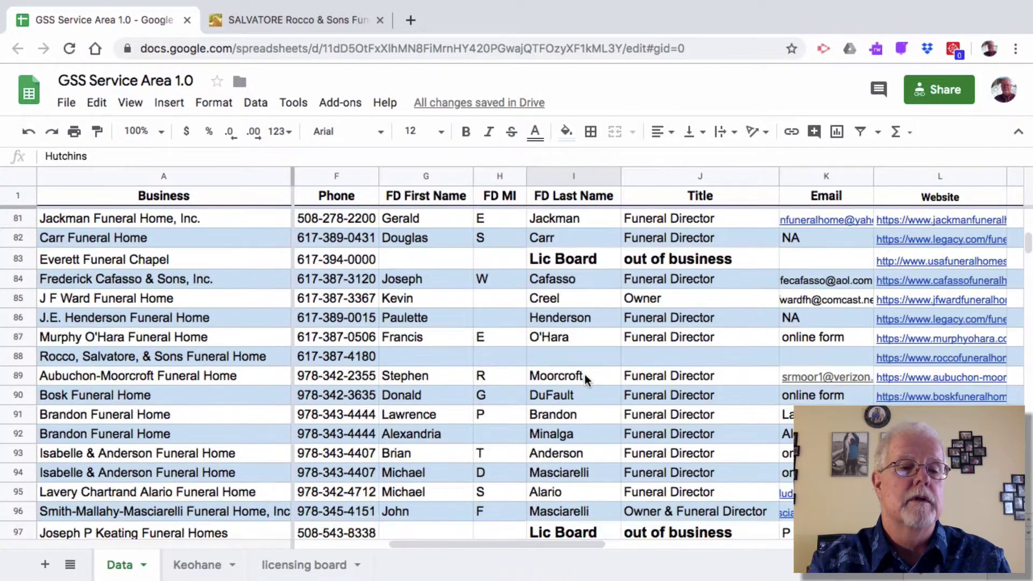
click(19, 357)
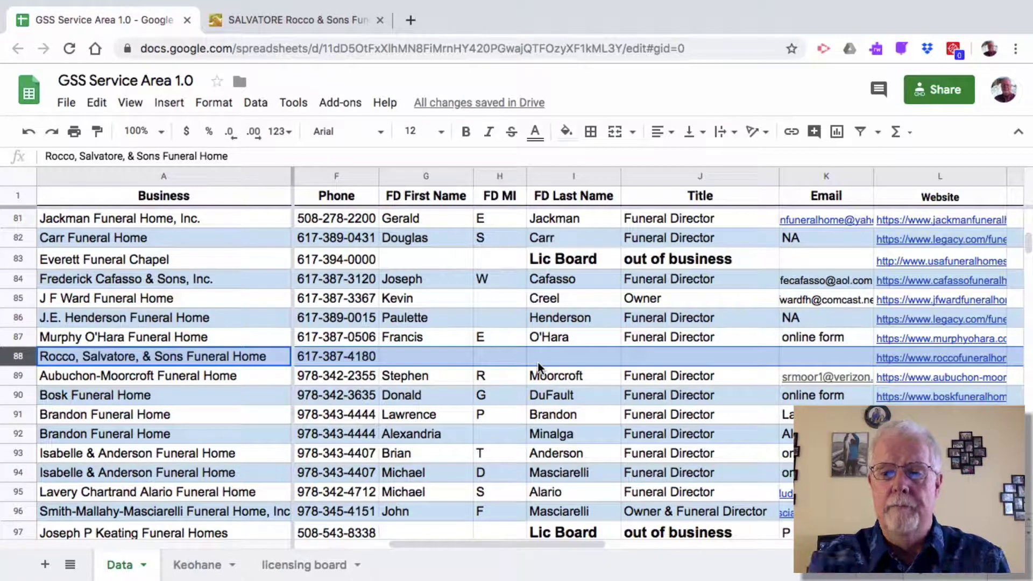
click(250, 19)
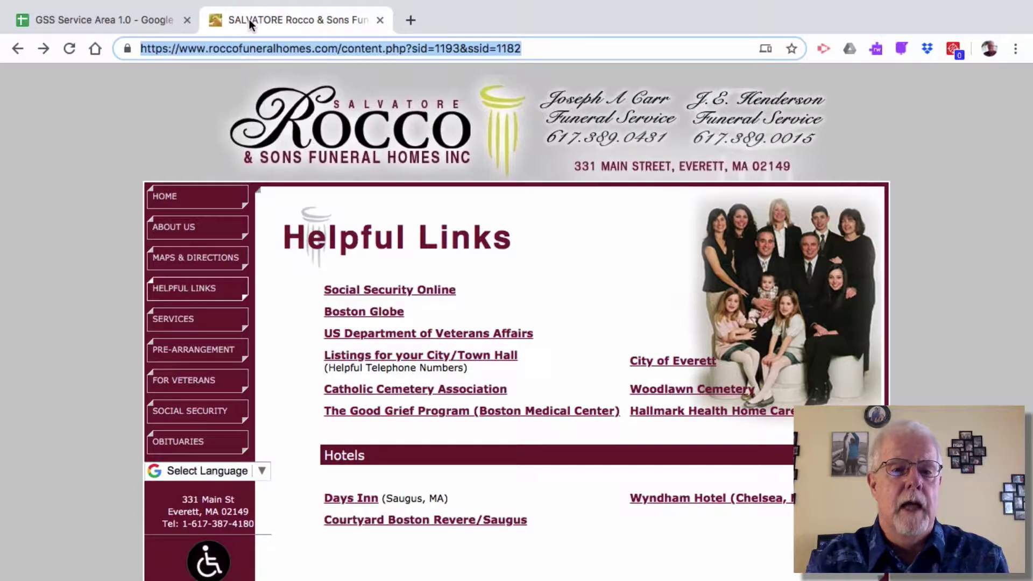
Find the co-owners in the About Us page's Our Staff section, highlighting the owner sentence and name heading.
click(201, 231)
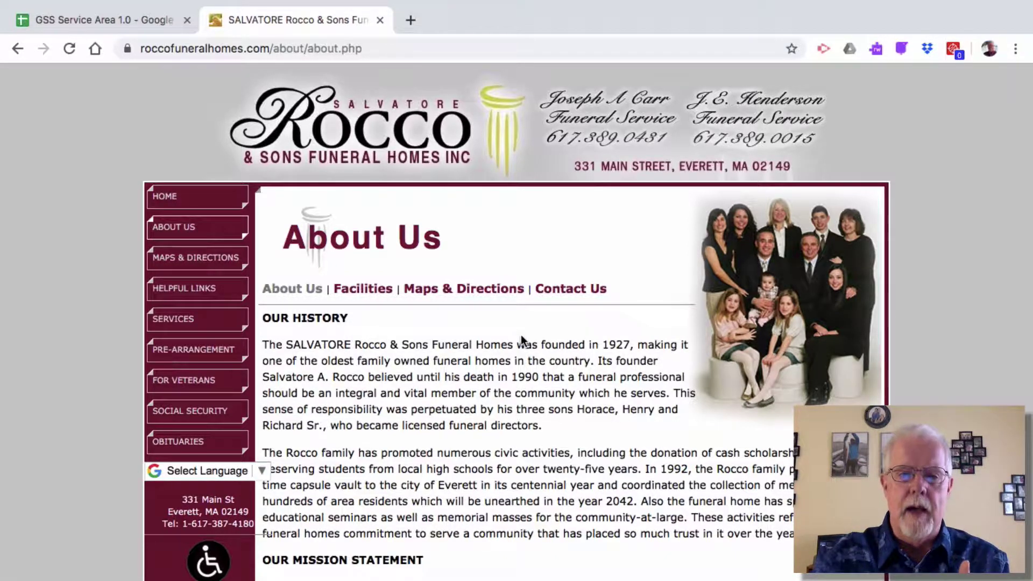
scroll(521, 335, down, 2)
scroll(521, 339, down, 7)
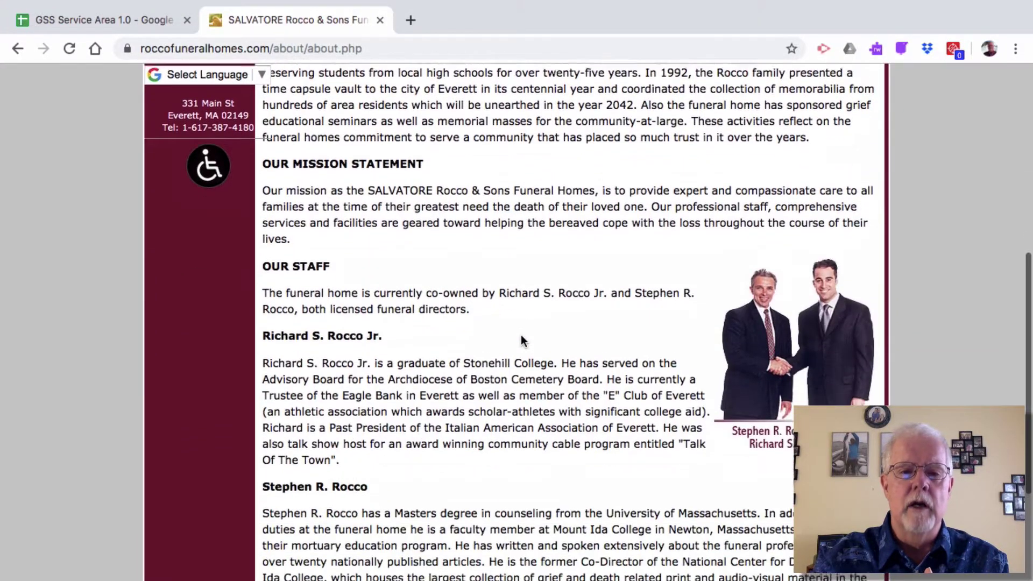
scroll(521, 337, down, 1)
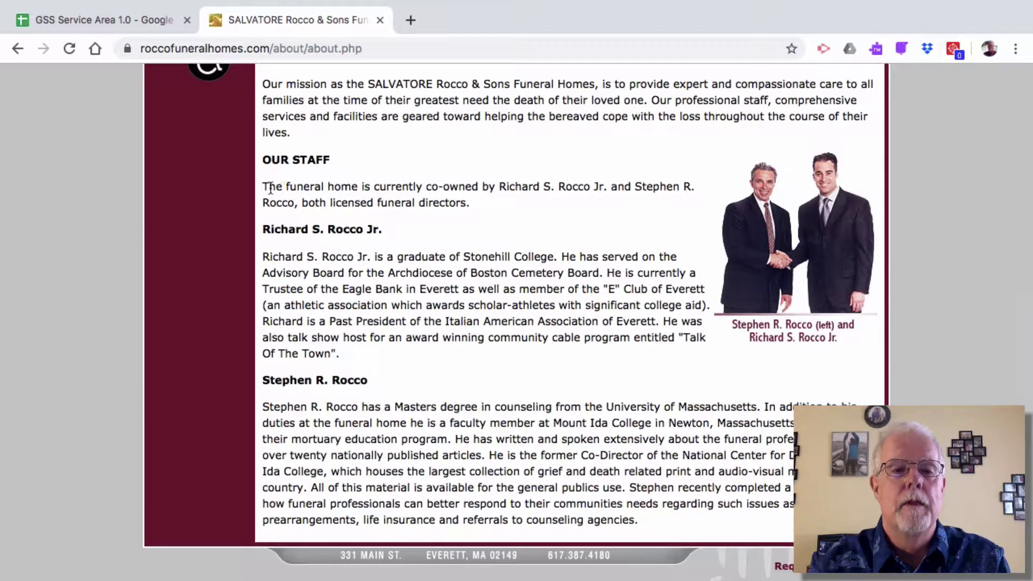
drag(263, 187, 668, 191)
drag(471, 205, 302, 207)
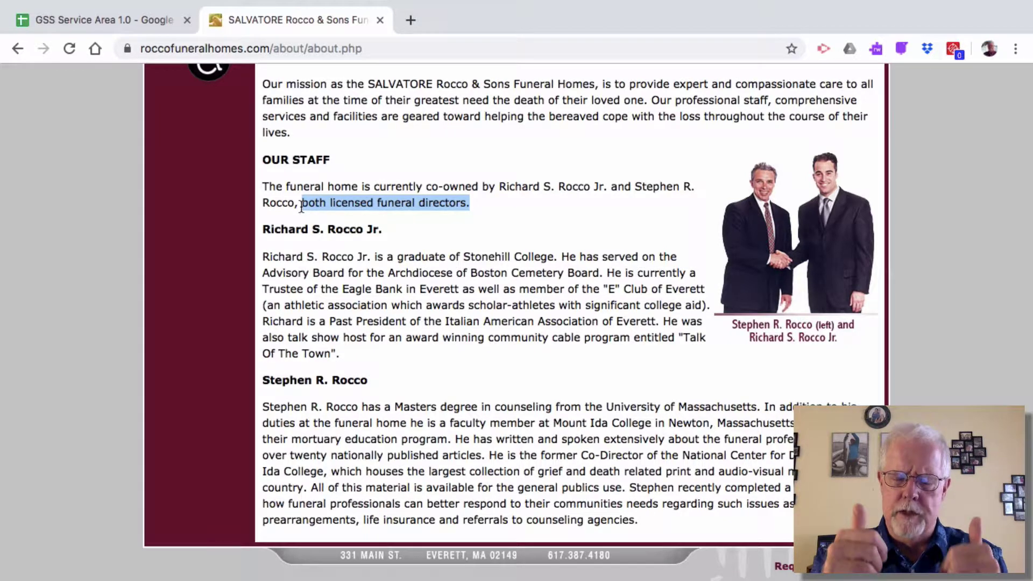
click(295, 230)
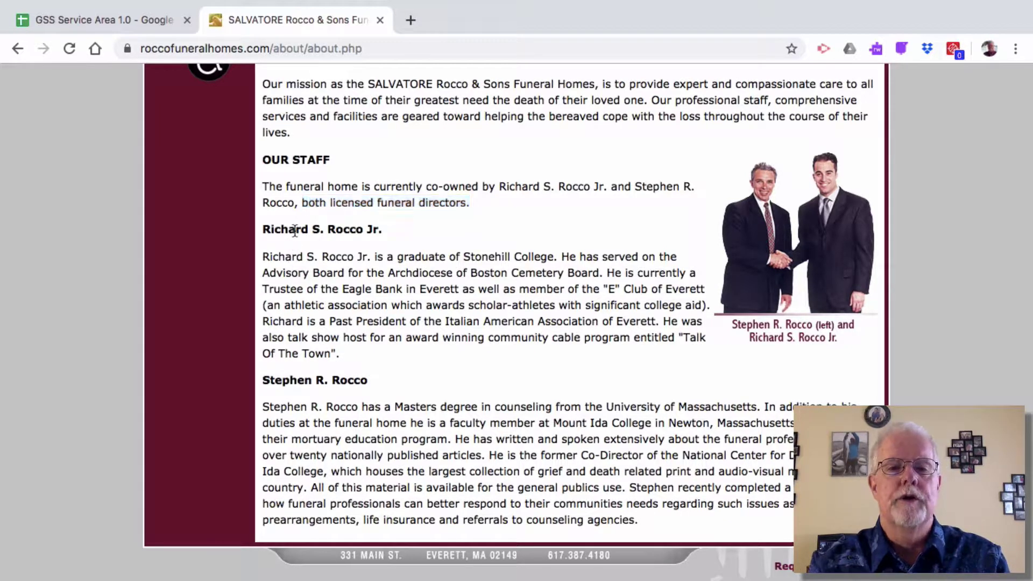
drag(274, 230, 398, 231)
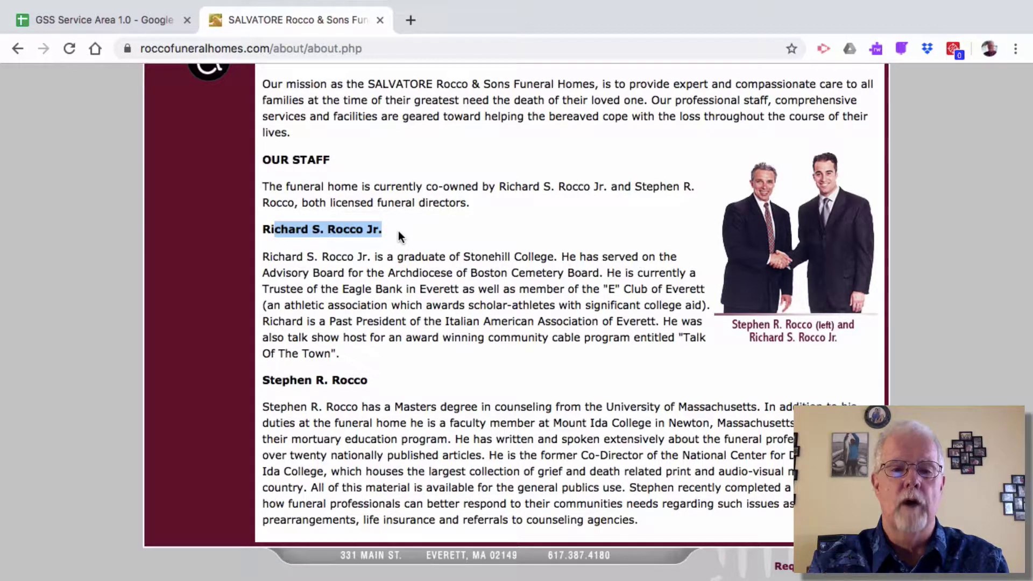
click(144, 22)
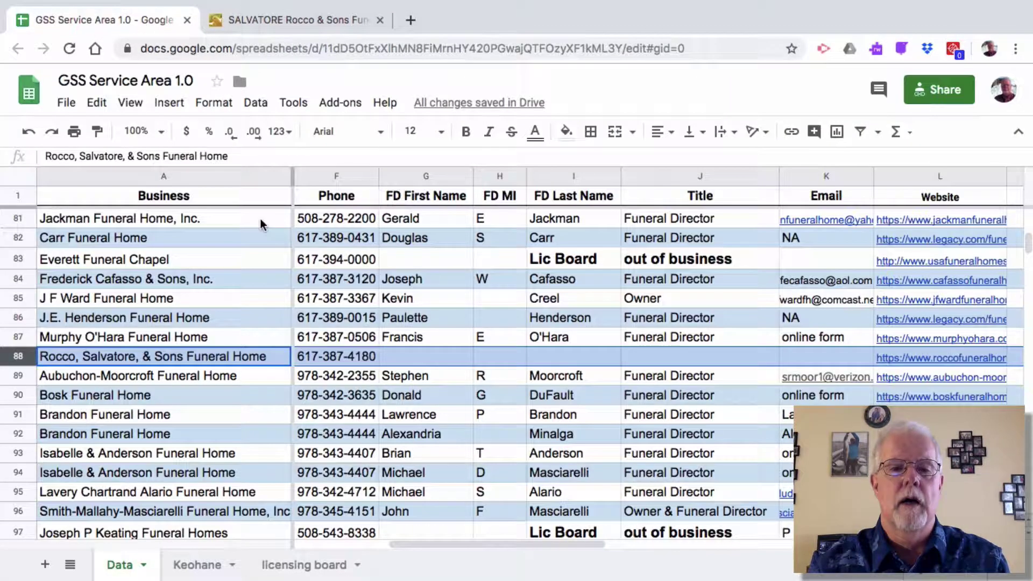
Enter the co-owner's first name, middle initial and last name into G88:I88, then check J96's title wording.
click(418, 358)
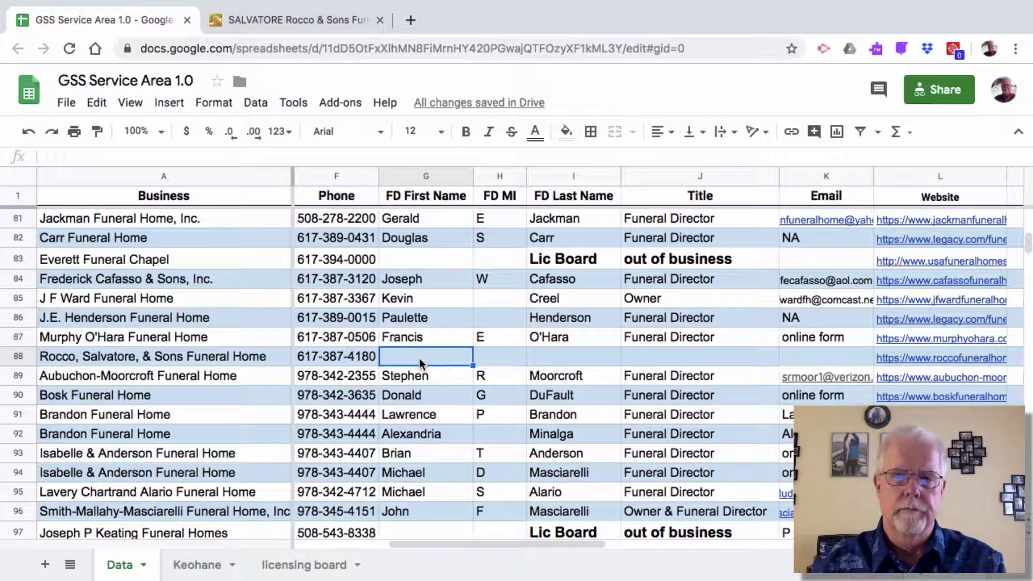
click(672, 357)
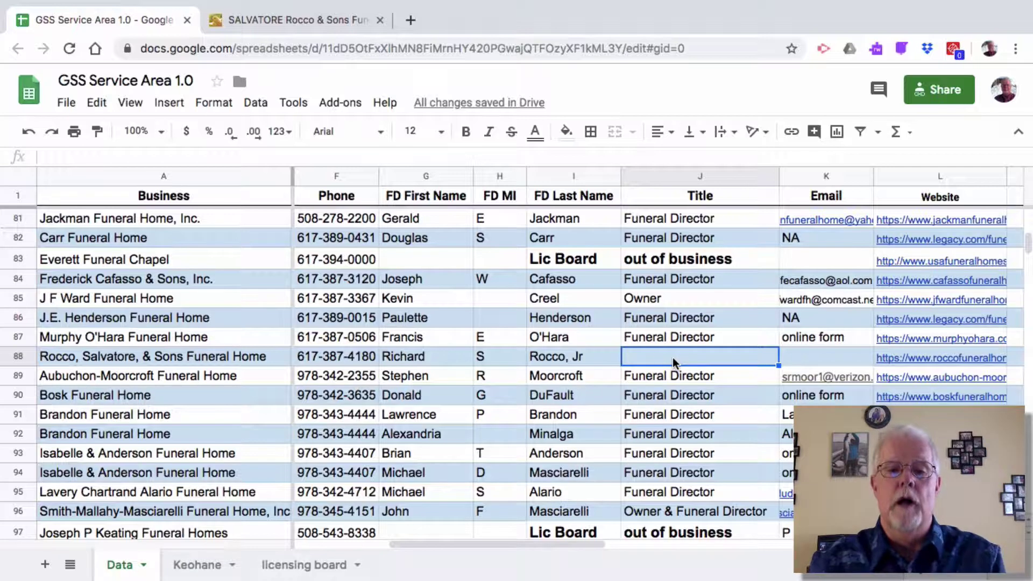
drag(458, 359, 560, 356)
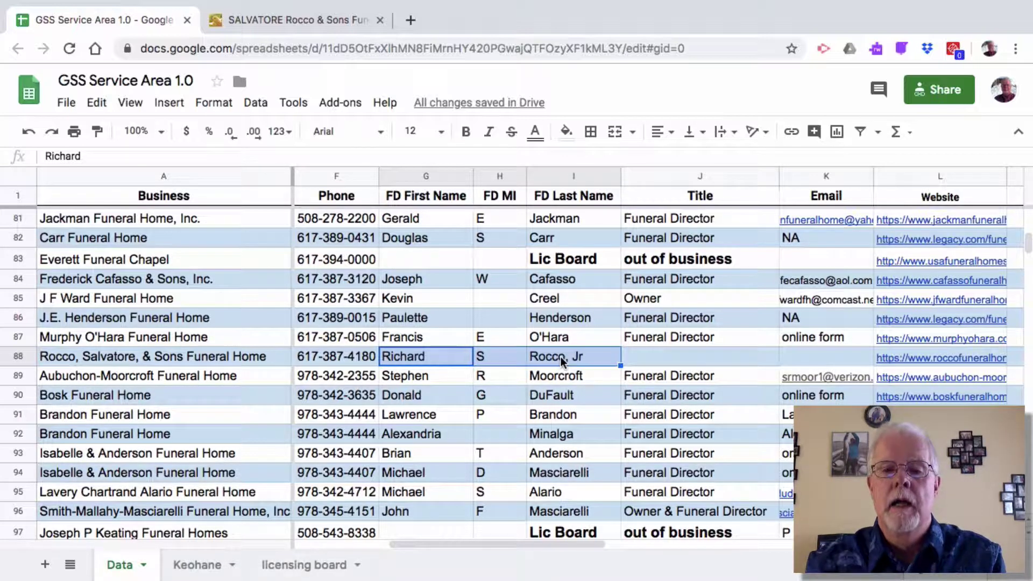
click(663, 356)
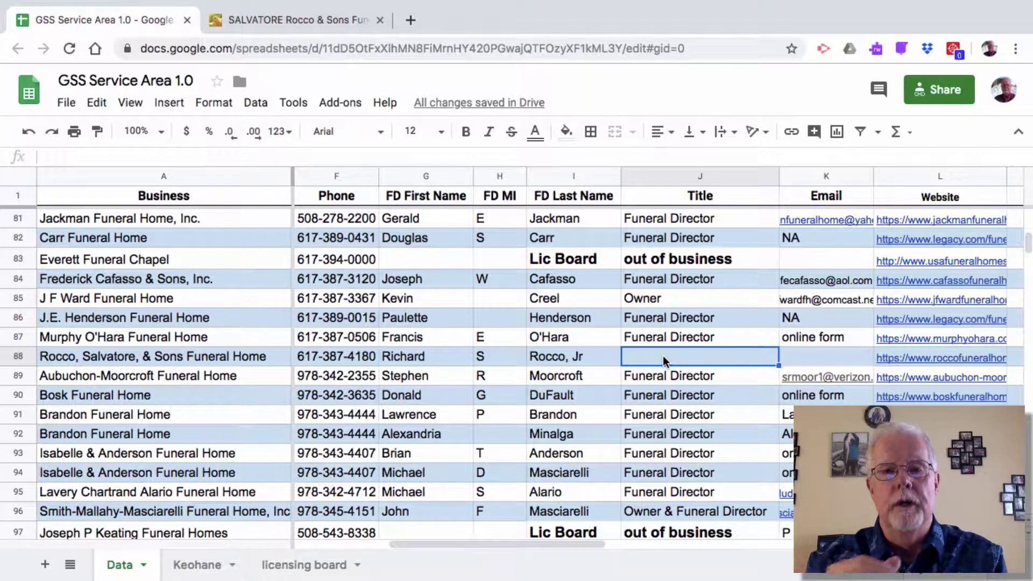
click(672, 510)
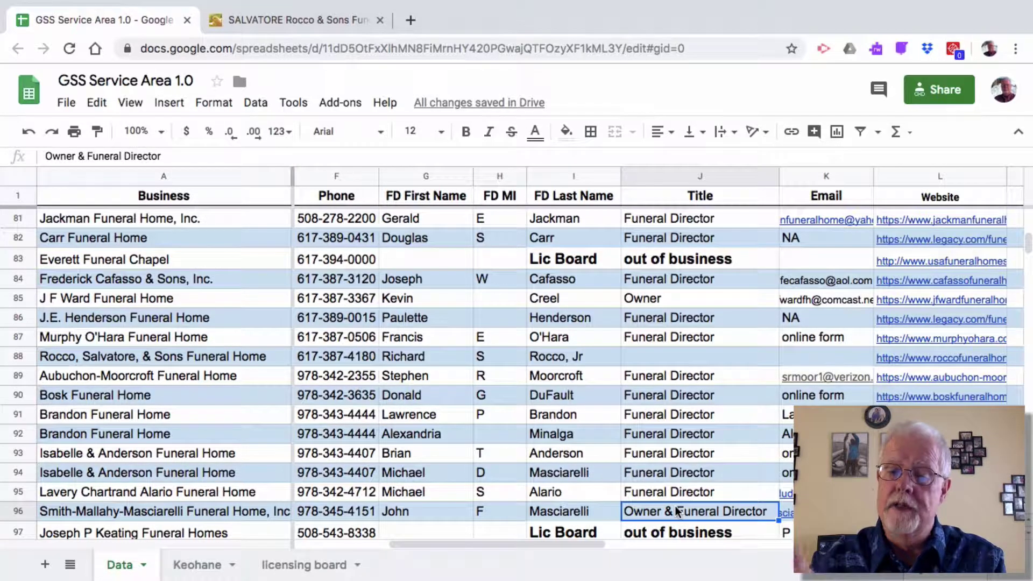
Fill J88 with 'Owner & Funeral Director' by accepting the autocomplete for 'Owner'.
click(652, 358)
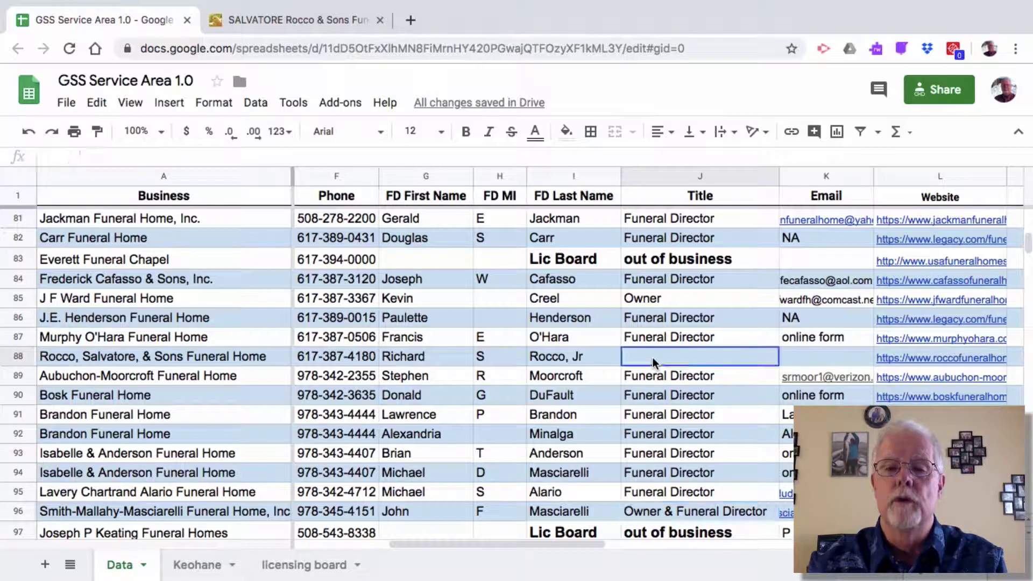
text(Ow)
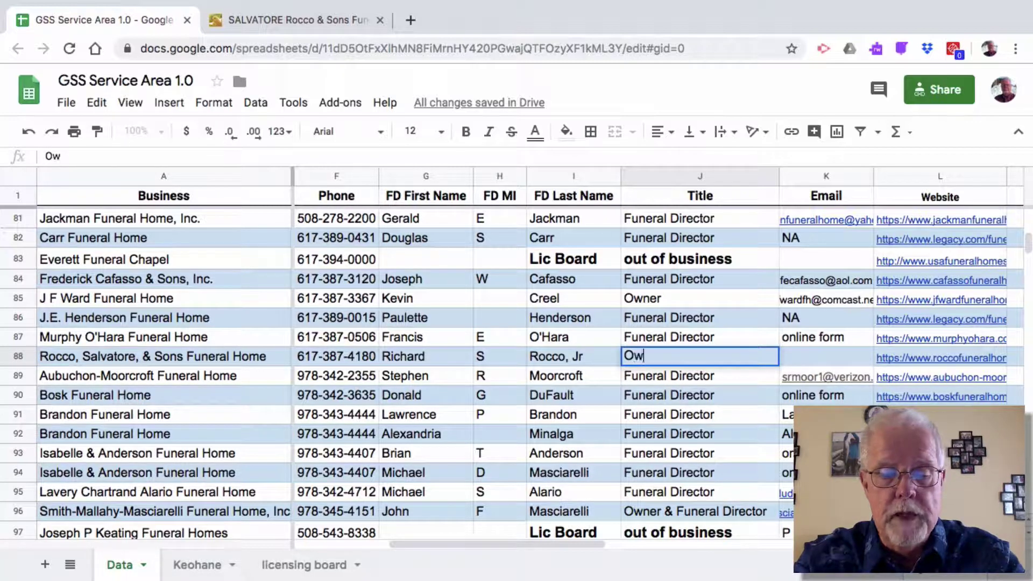
text(ner & Funeral Director)
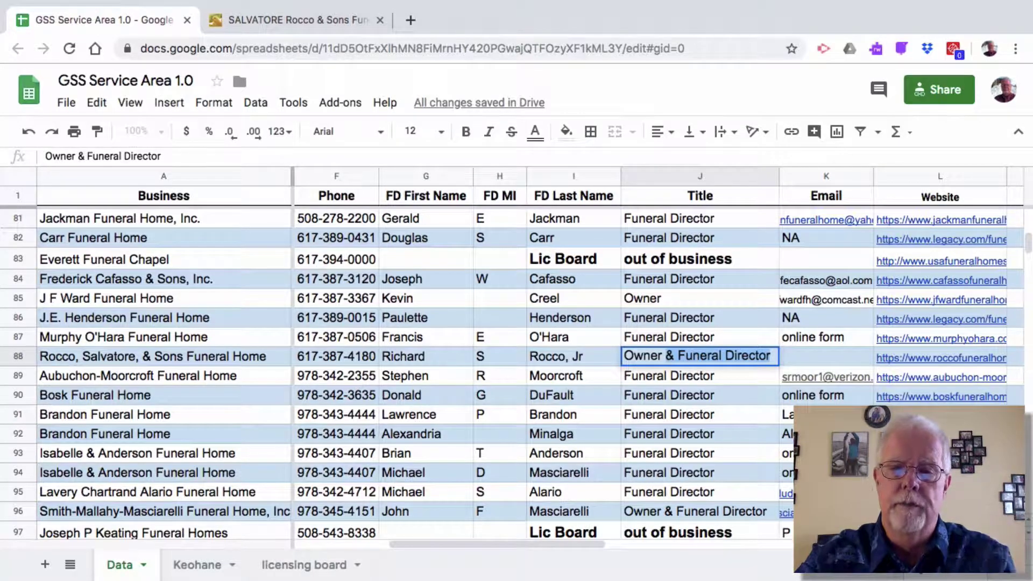
key(Return)
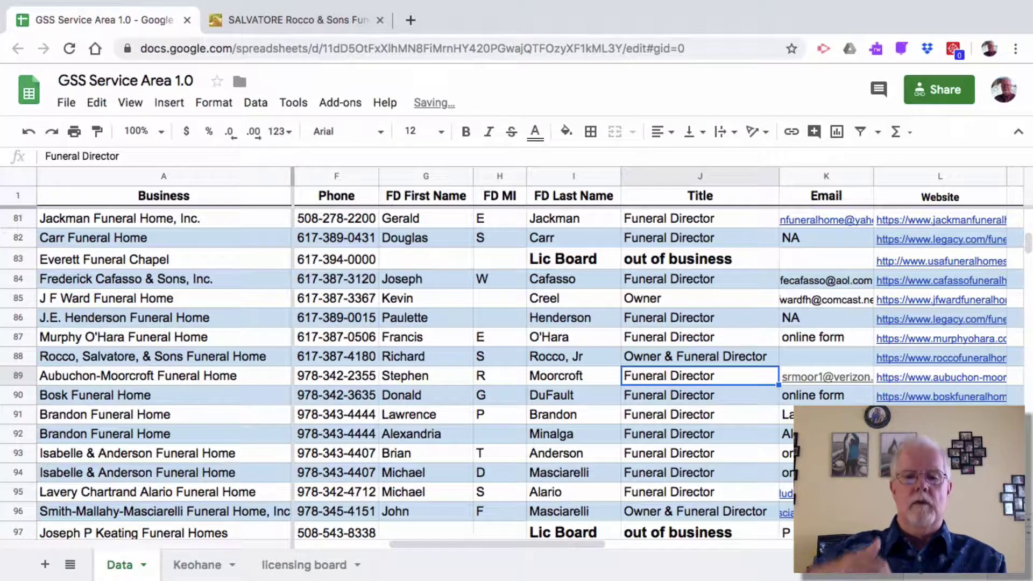
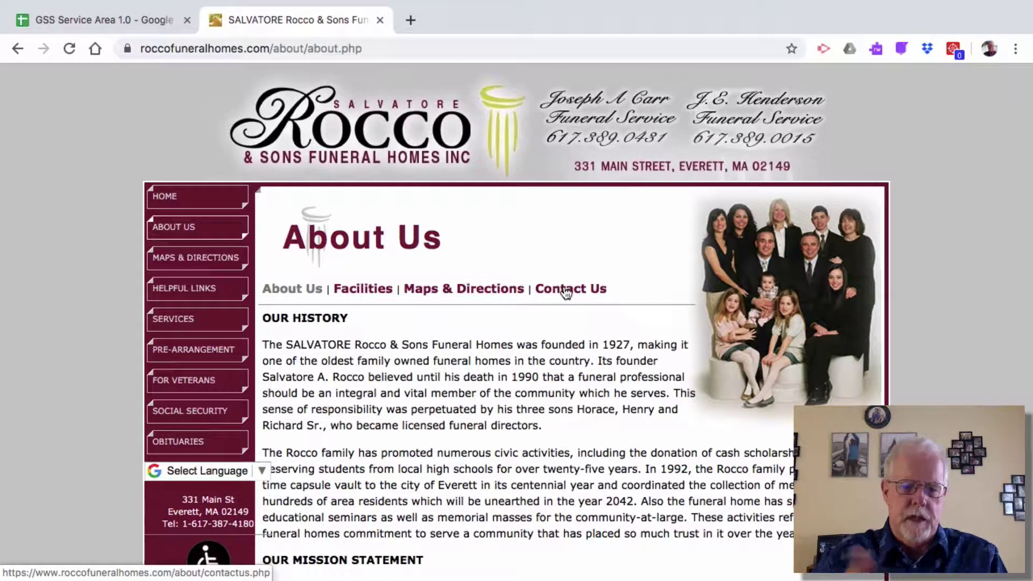
Copy the e-mail address from the Rocco Contact Us page, then return to the GSS Service Area 1.0 sheet.
click(564, 292)
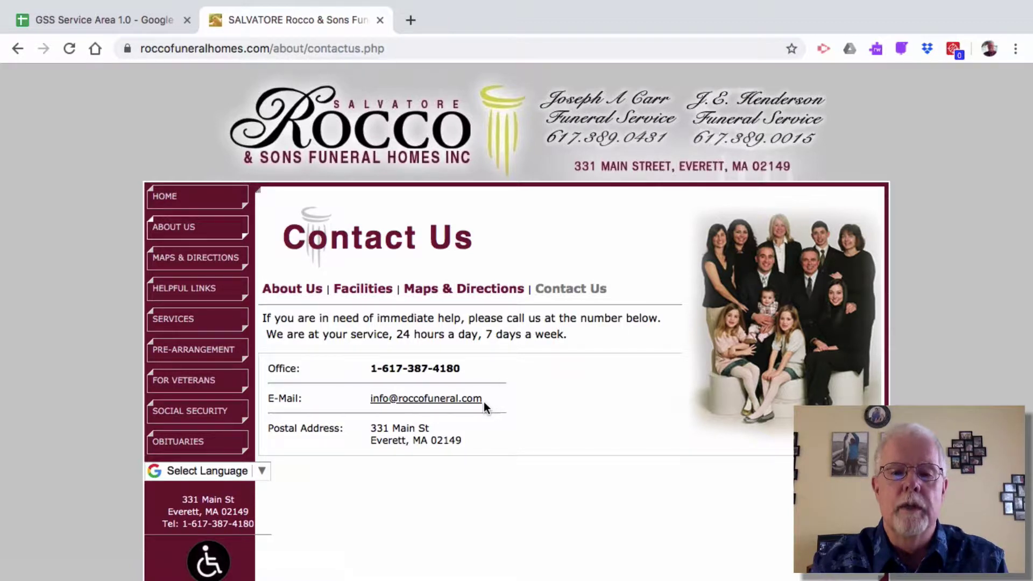
drag(483, 402, 371, 401)
key(ctrl+c)
click(115, 17)
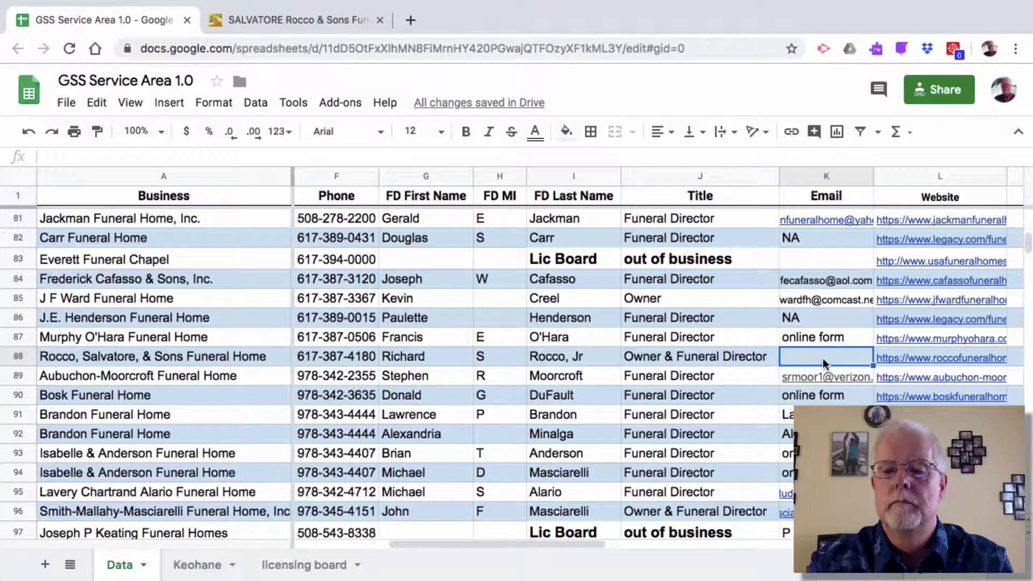
Paste the e-mail into K88 and give it K81's formatting with Paint format.
key(ctrl+v)
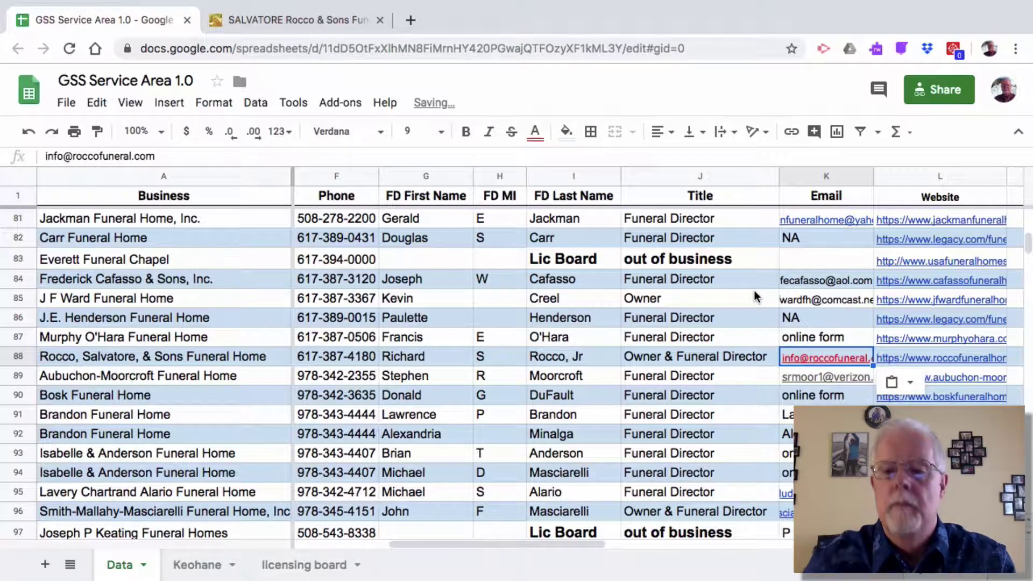
click(740, 426)
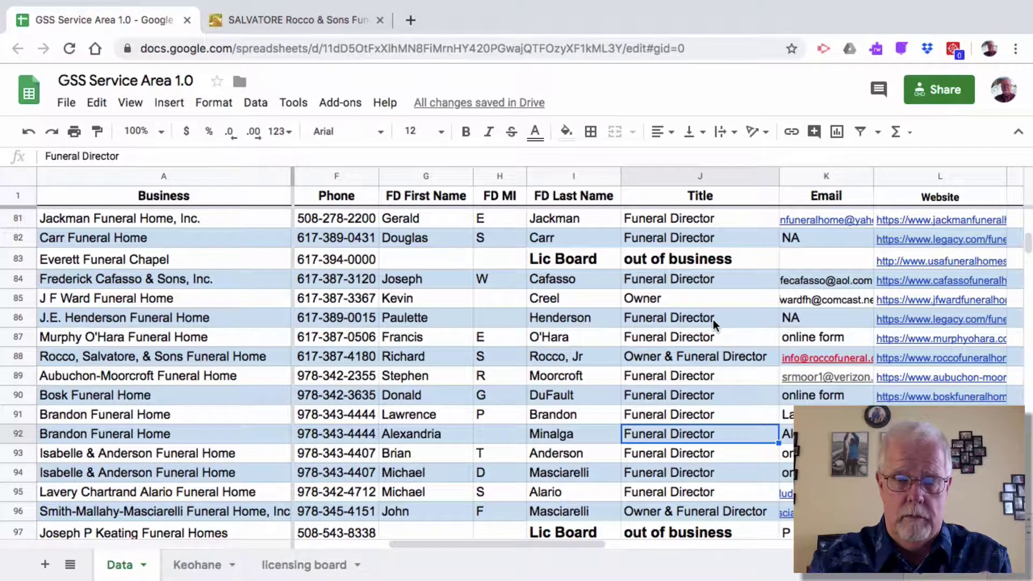
click(813, 218)
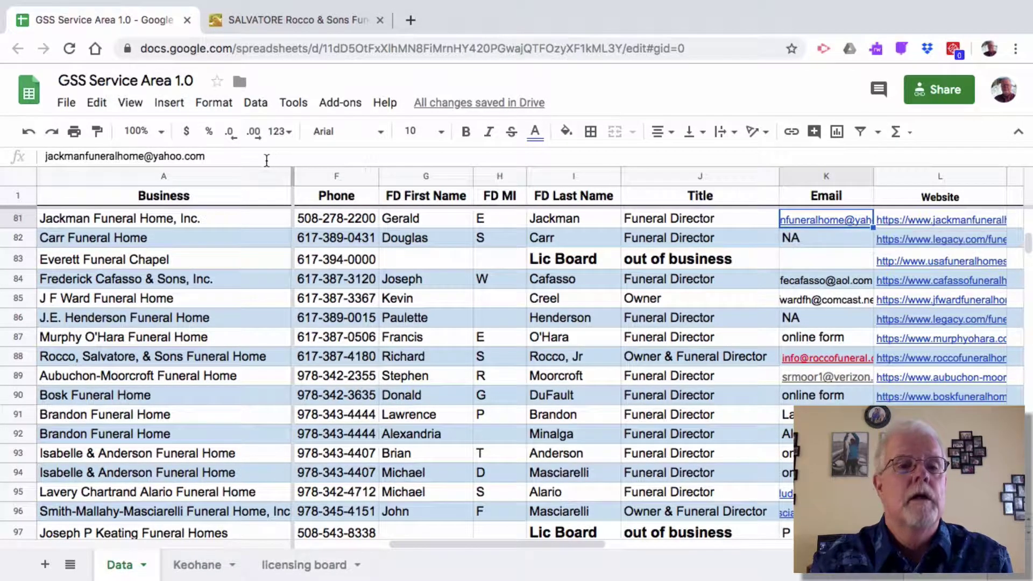
click(98, 133)
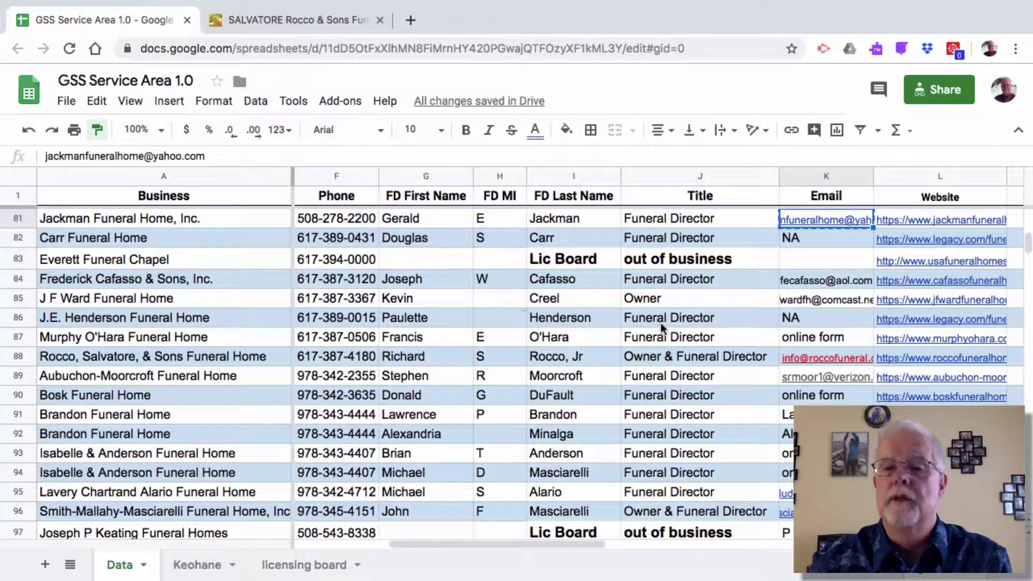
click(808, 357)
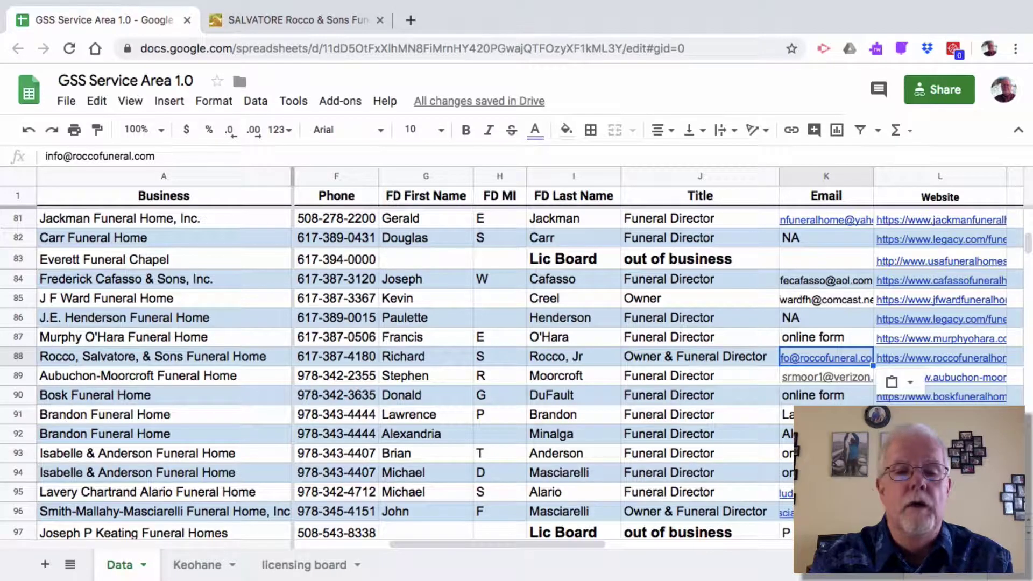
scroll(659, 358, right, 4)
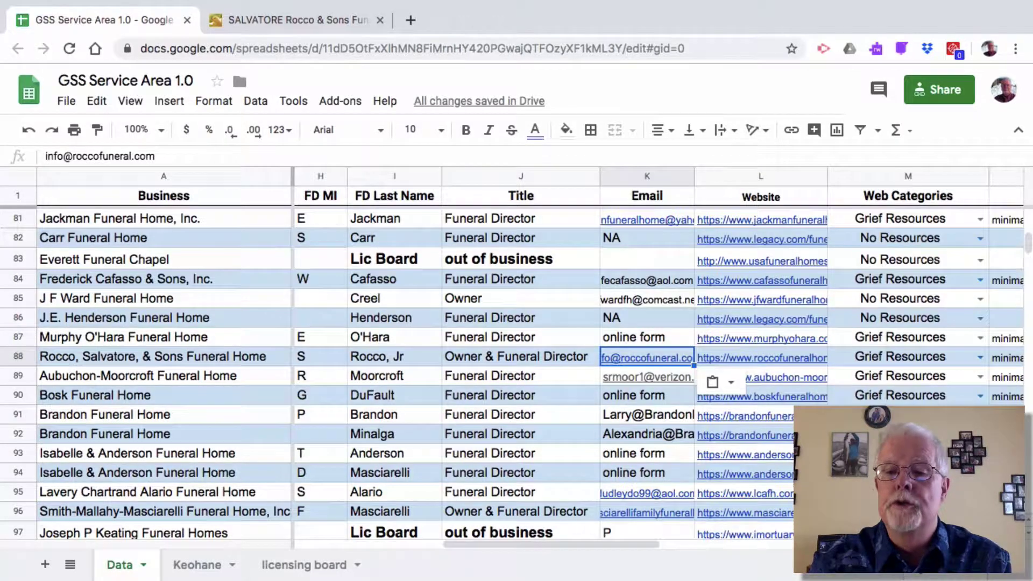
scroll(659, 358, left, 4)
scroll(659, 358, left, 6)
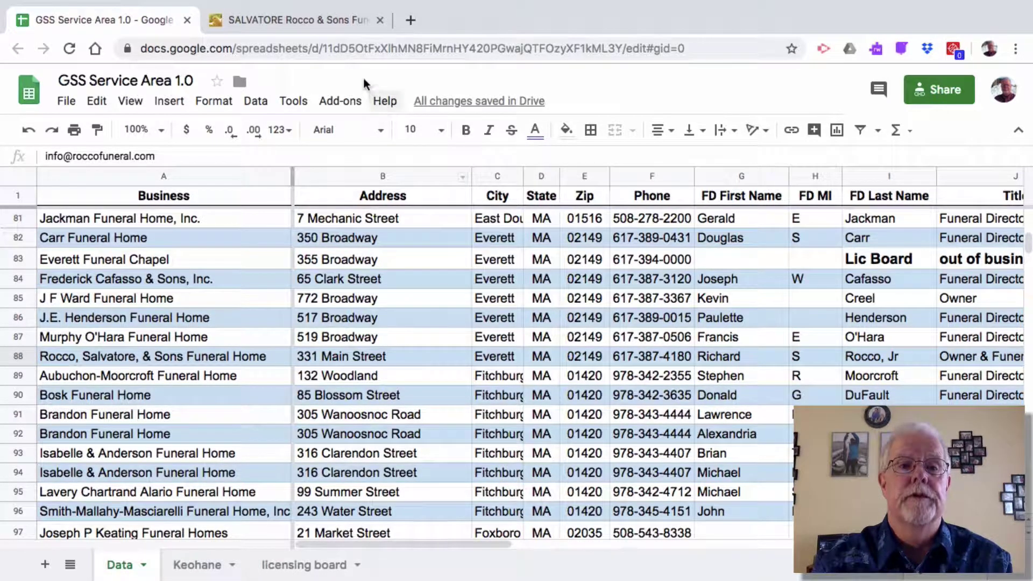
click(321, 21)
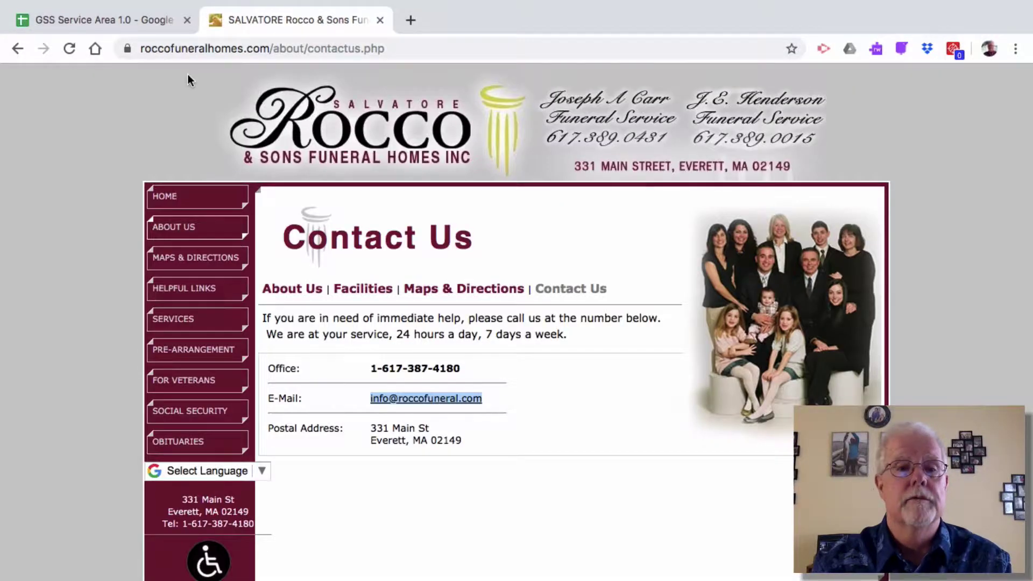
Review the co-owners in the About Us page's Our Staff section, then select spreadsheet row 88.
click(17, 50)
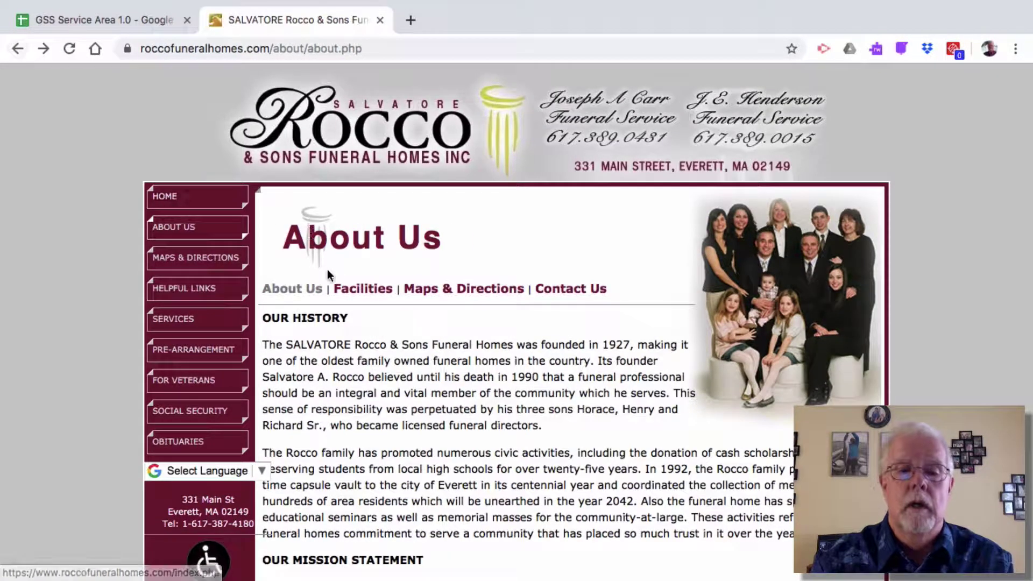
scroll(415, 312, down, 6)
scroll(415, 314, down, 5)
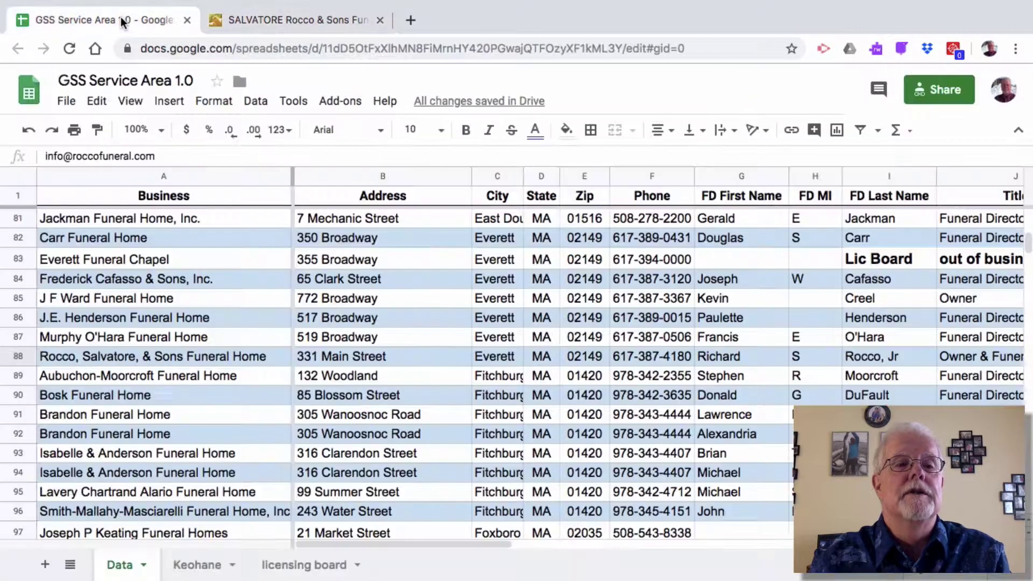
click(121, 17)
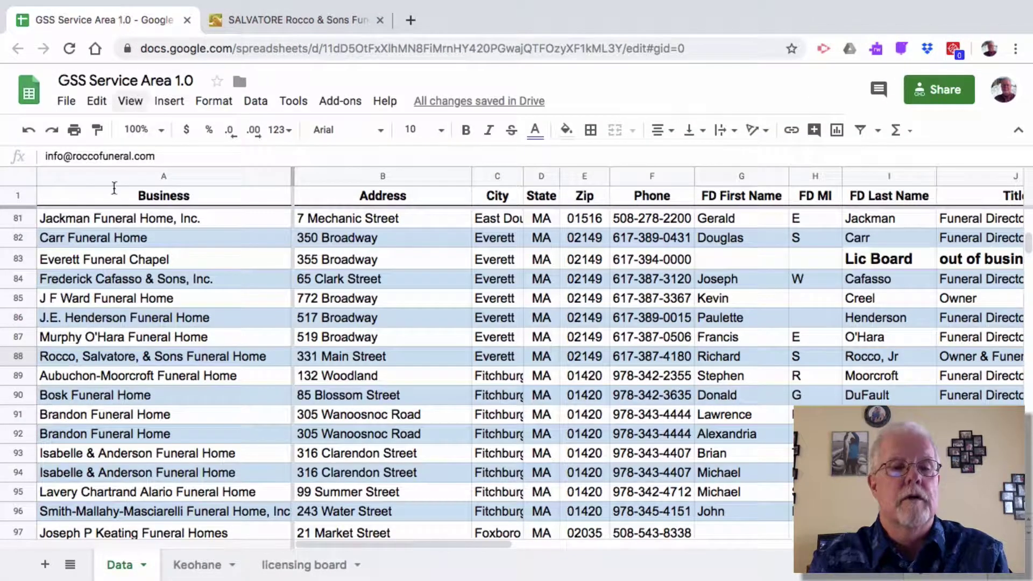
click(19, 357)
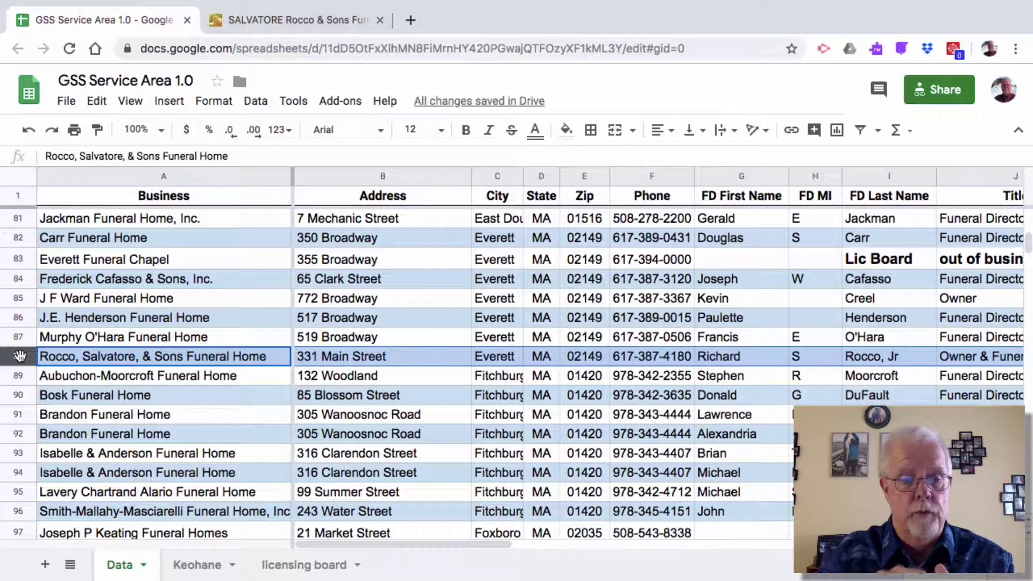
Insert a blank row below row 88 and copy the Rocco details in A88:F88.
right_click(20, 356)
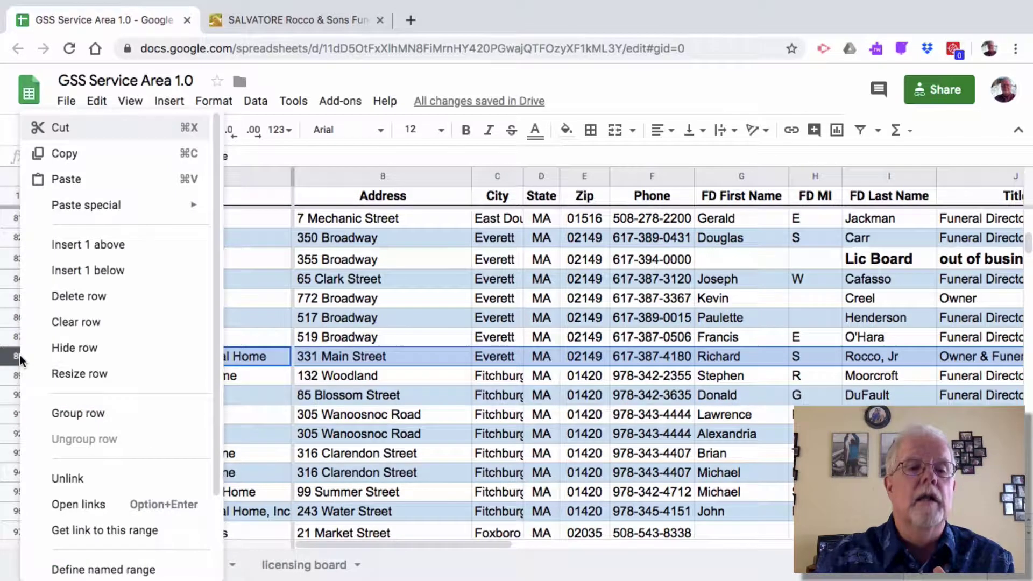
click(101, 270)
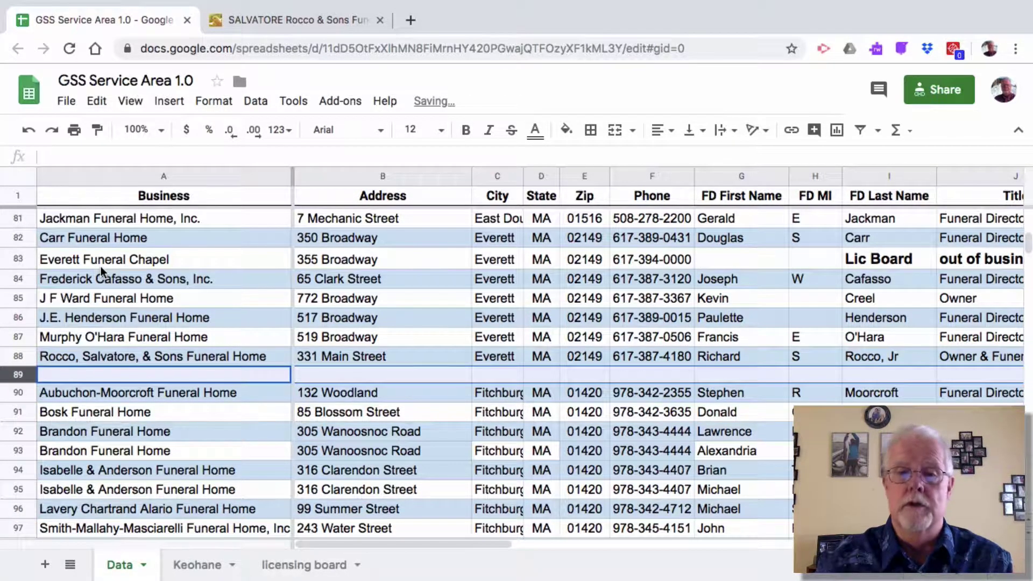
click(105, 357)
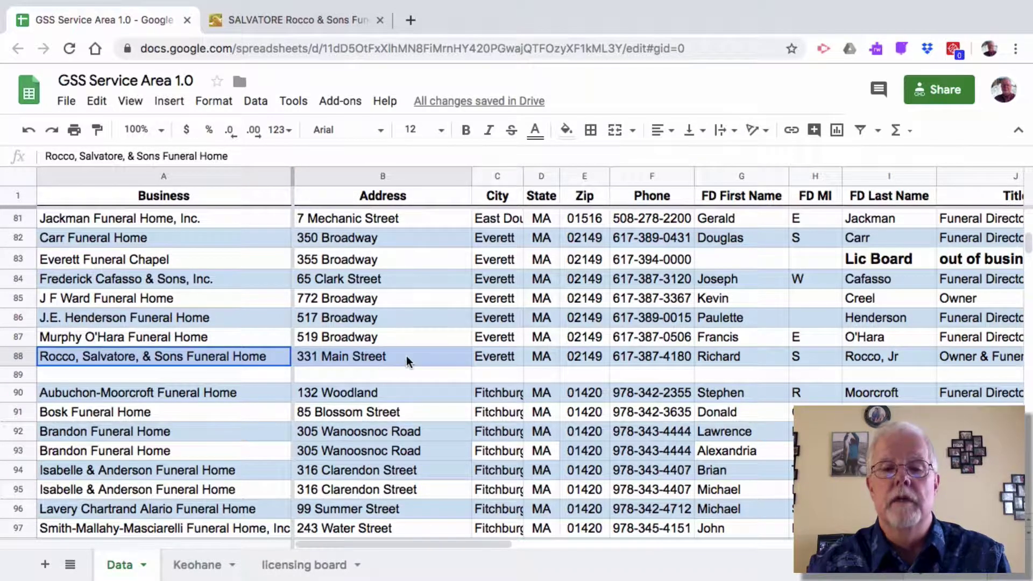
shift+click(640, 357)
key(ctrl+c)
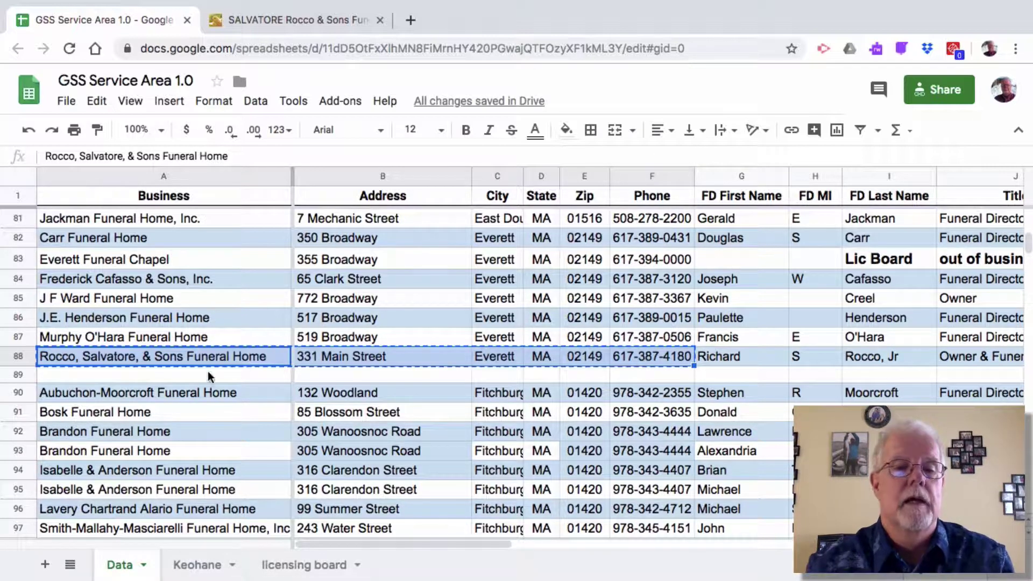
Paste the business name, address, city, state, zip and phone into A89 as values only.
click(168, 374)
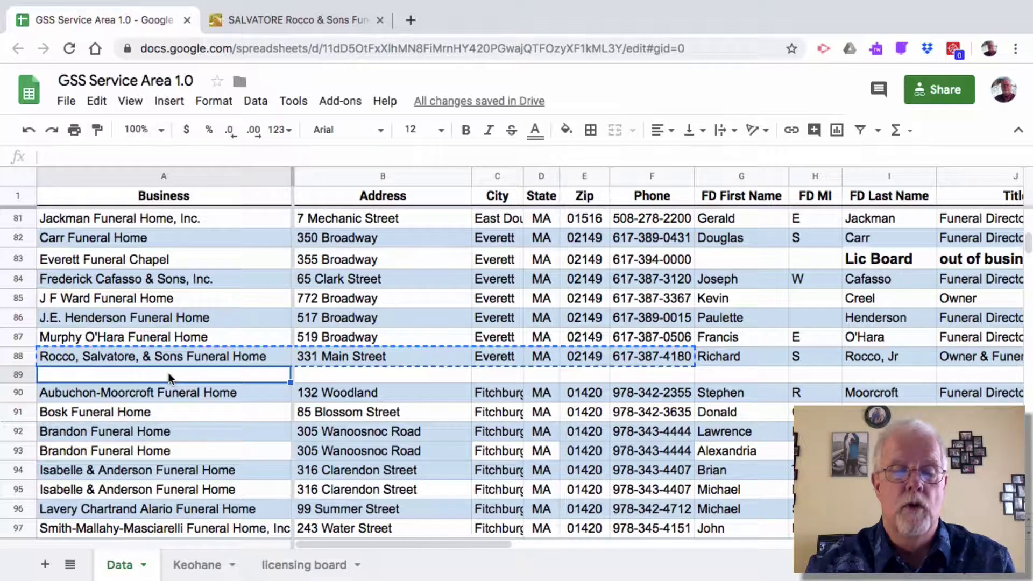
right_click(168, 372)
mouse_move(260, 211)
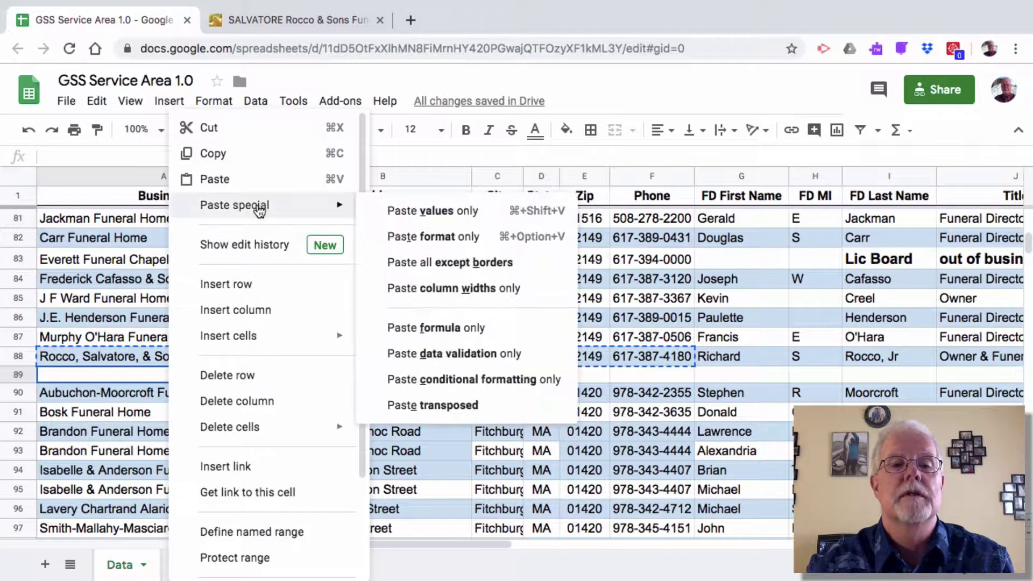
click(442, 212)
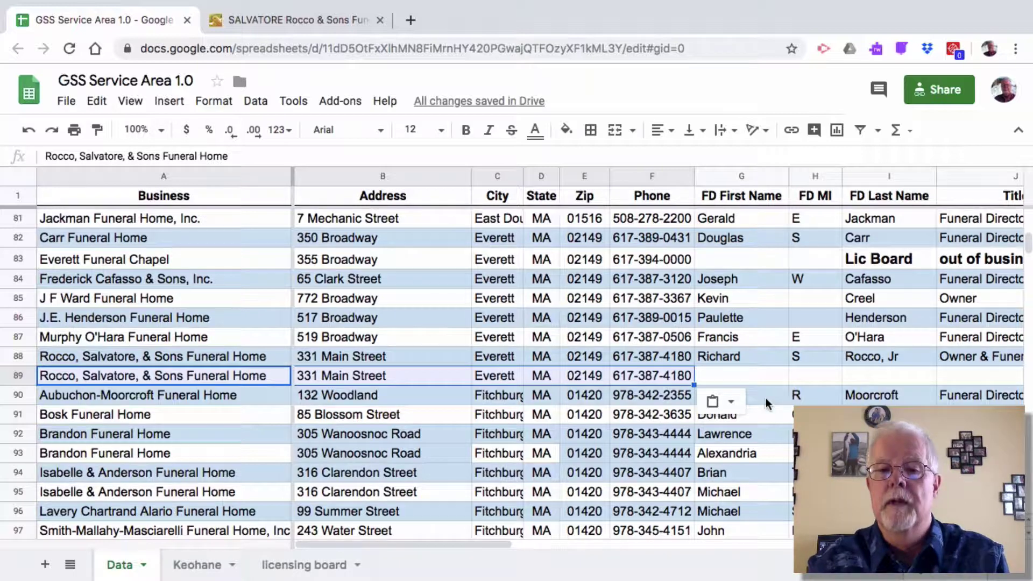
Enter the second co-owner's name in G89:I89 and copy J88:M88.
click(753, 376)
scroll(754, 373, right, 5)
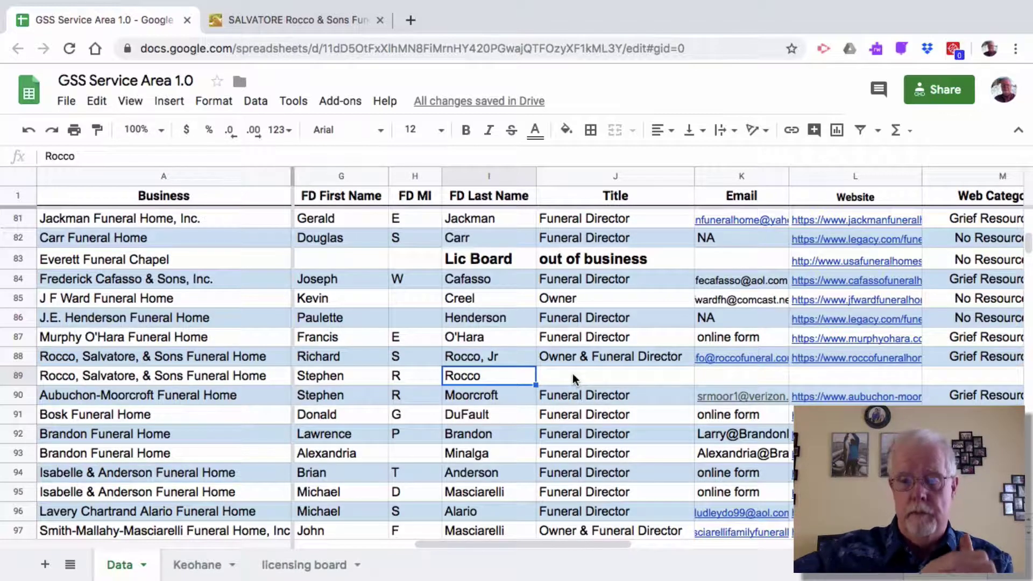
click(586, 356)
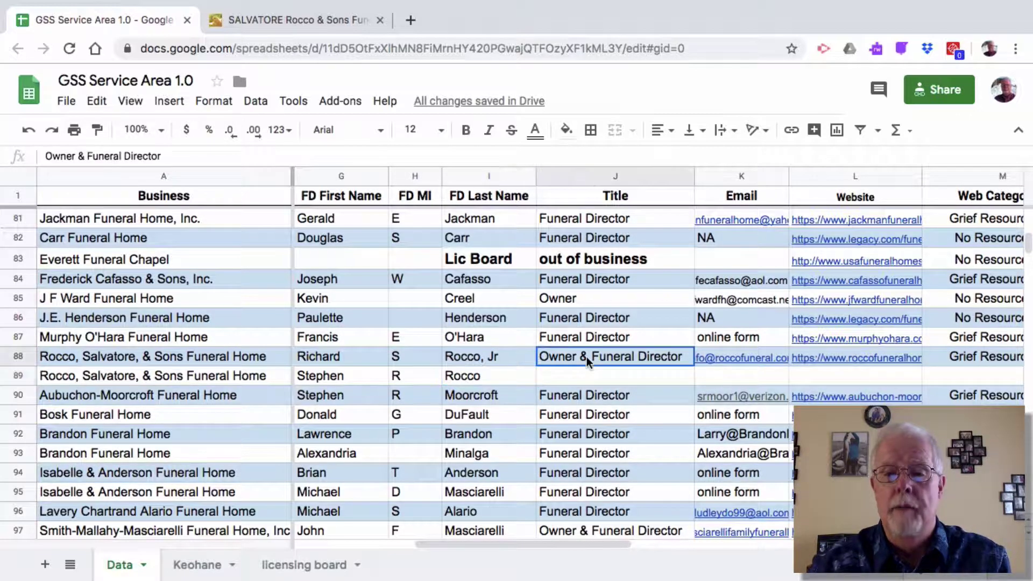
shift+click(961, 353)
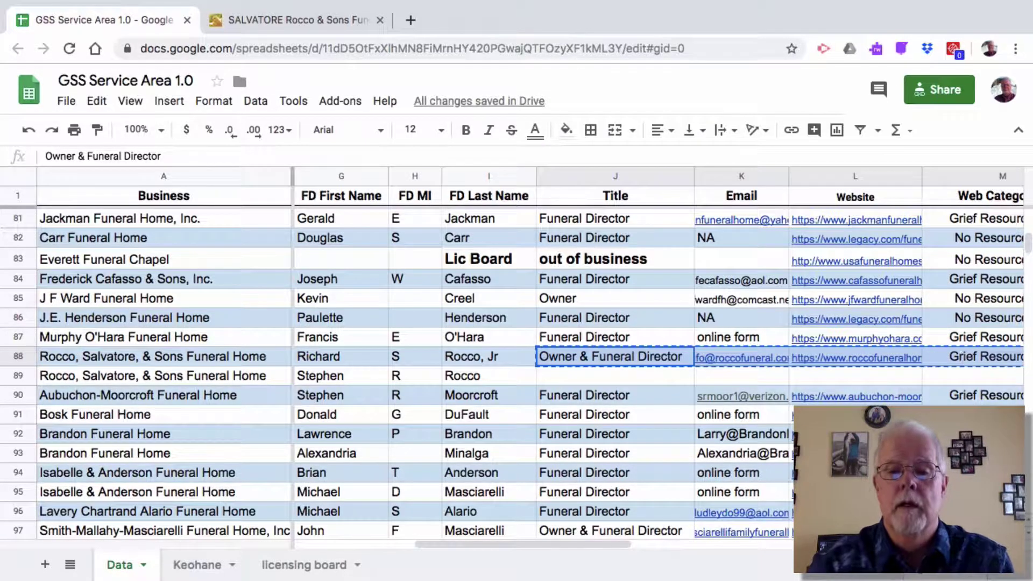
key(ctrl+c)
Paste the Owner & Funeral Director title, e-mail, website and Grief Resources category into J89, then select rows 88–89.
click(646, 376)
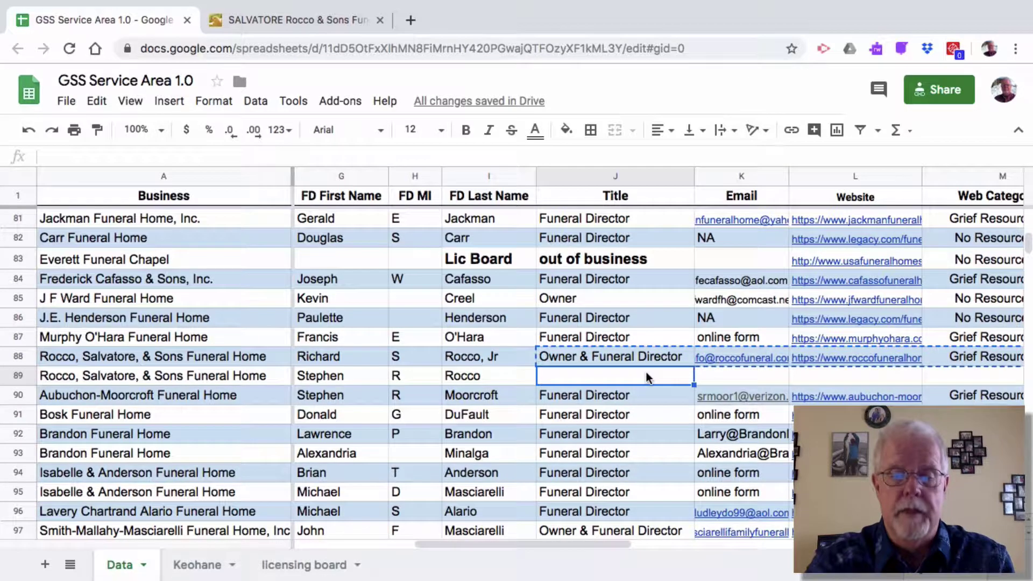
key(ctrl+v)
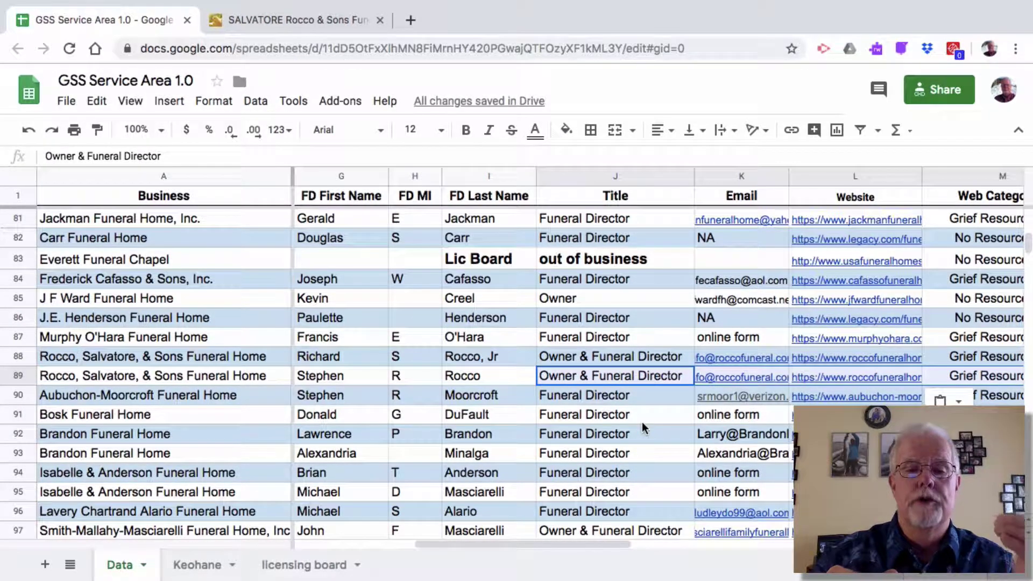
scroll(641, 422, left, 5)
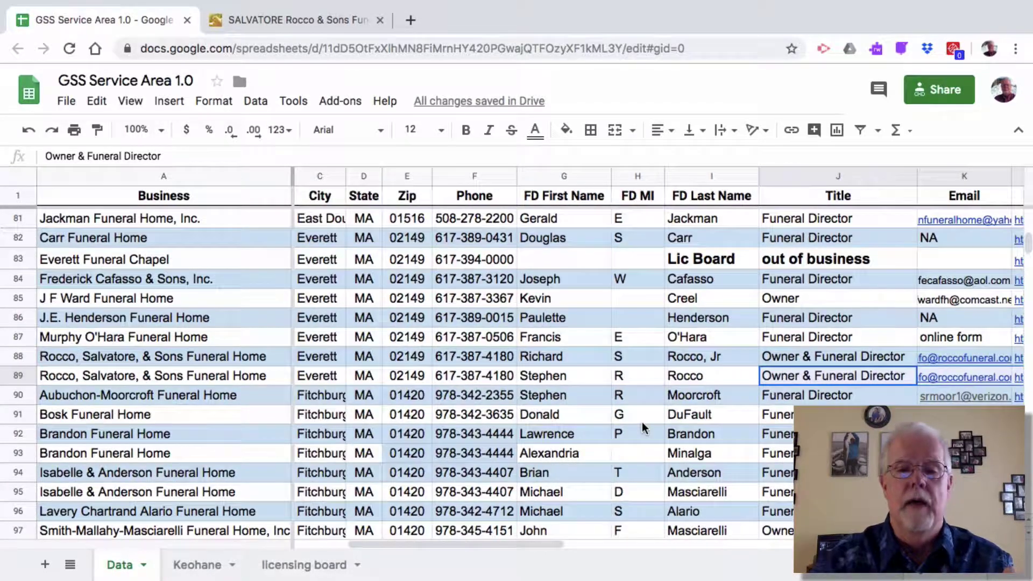
click(18, 359)
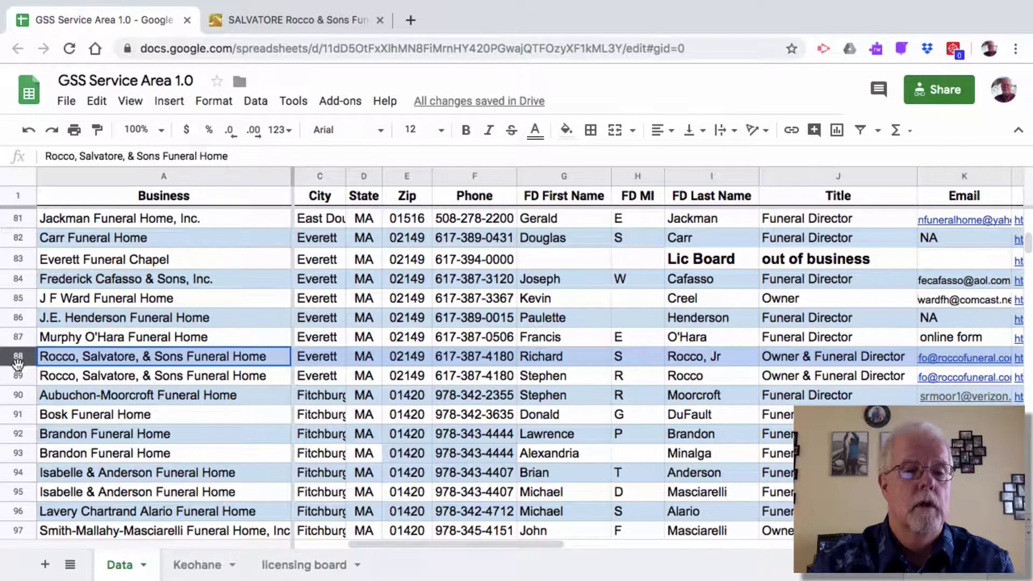
drag(18, 362, 19, 374)
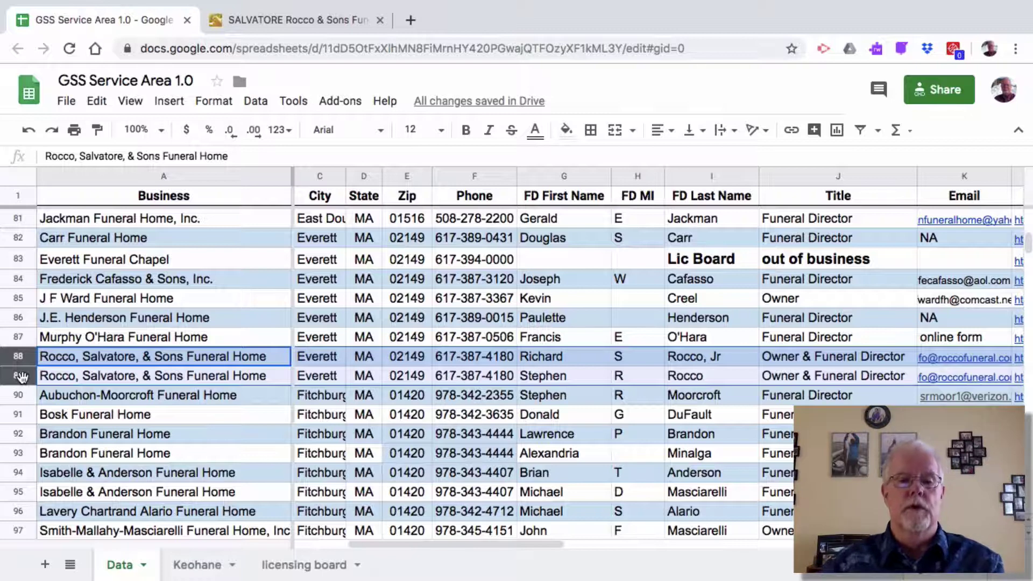